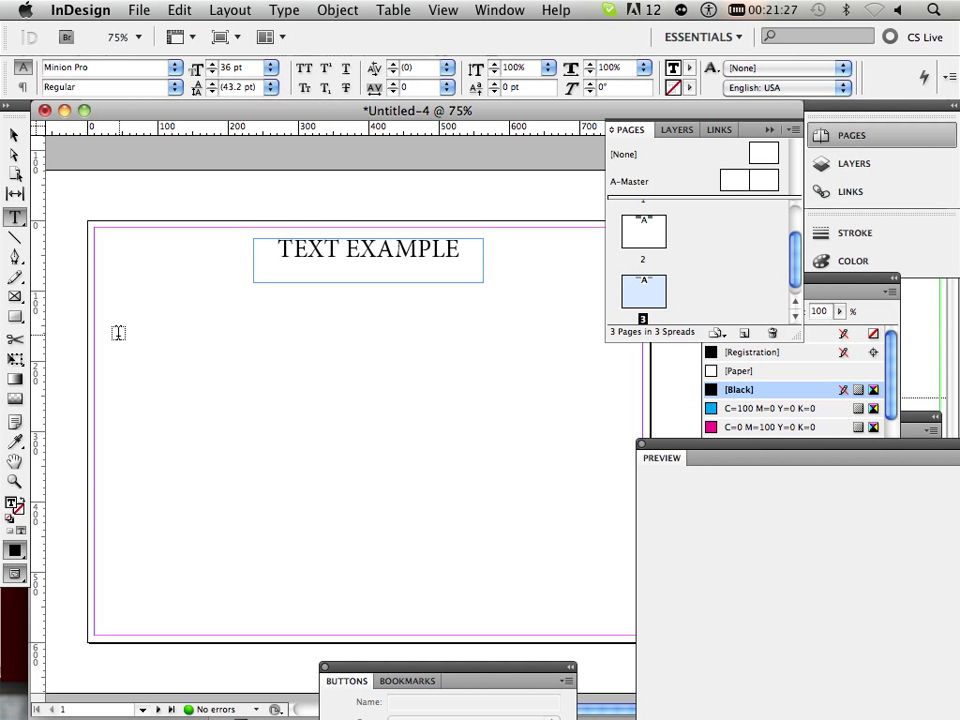
Draw a text frame below the TEXT EXAMPLE heading, fill it with placeholder text, and position it
left_click_drag(116, 304, 329, 451)
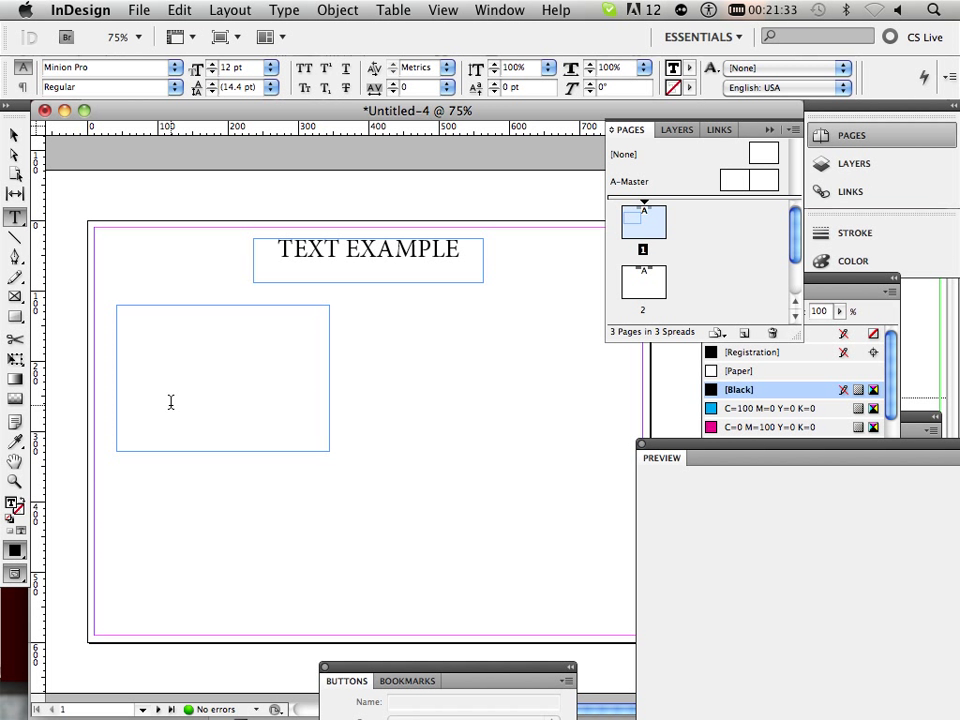
left_click(284, 11)
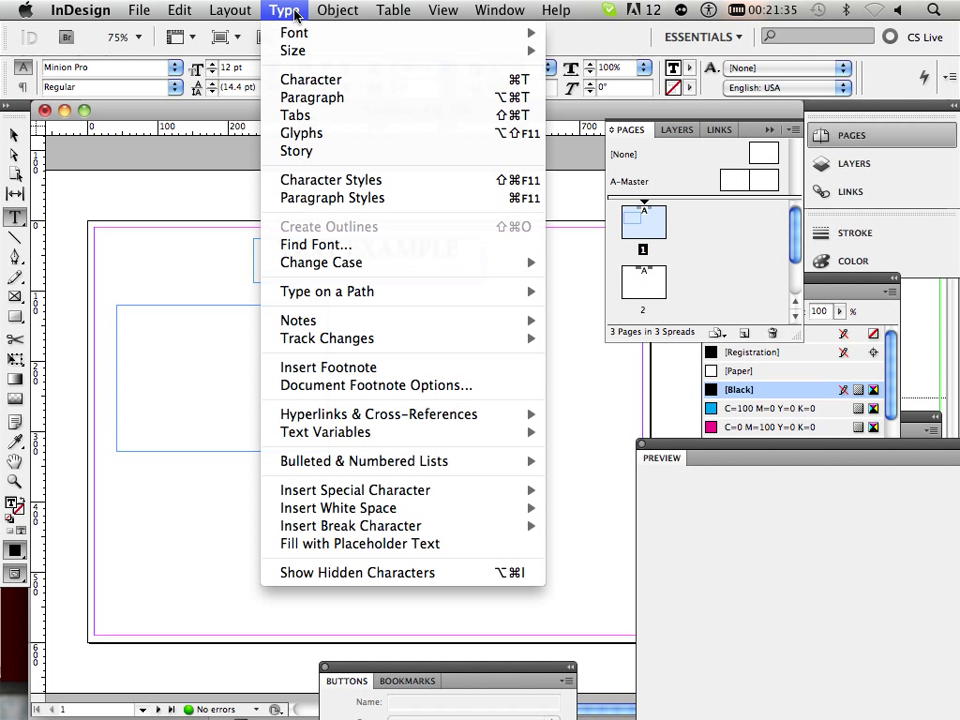
left_click(332, 543)
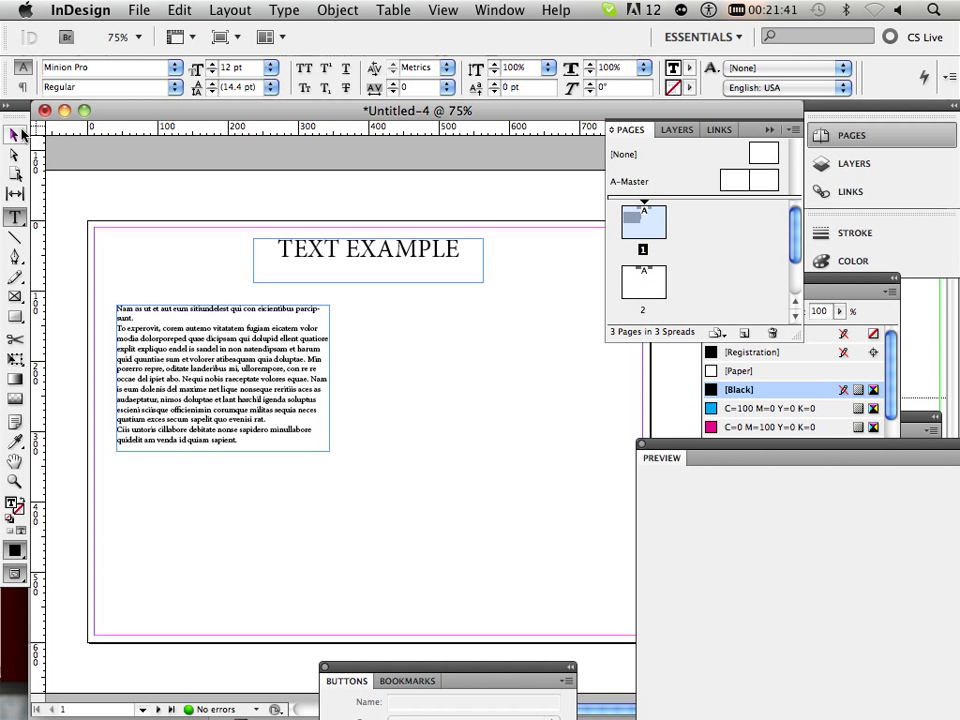
left_click(18, 134)
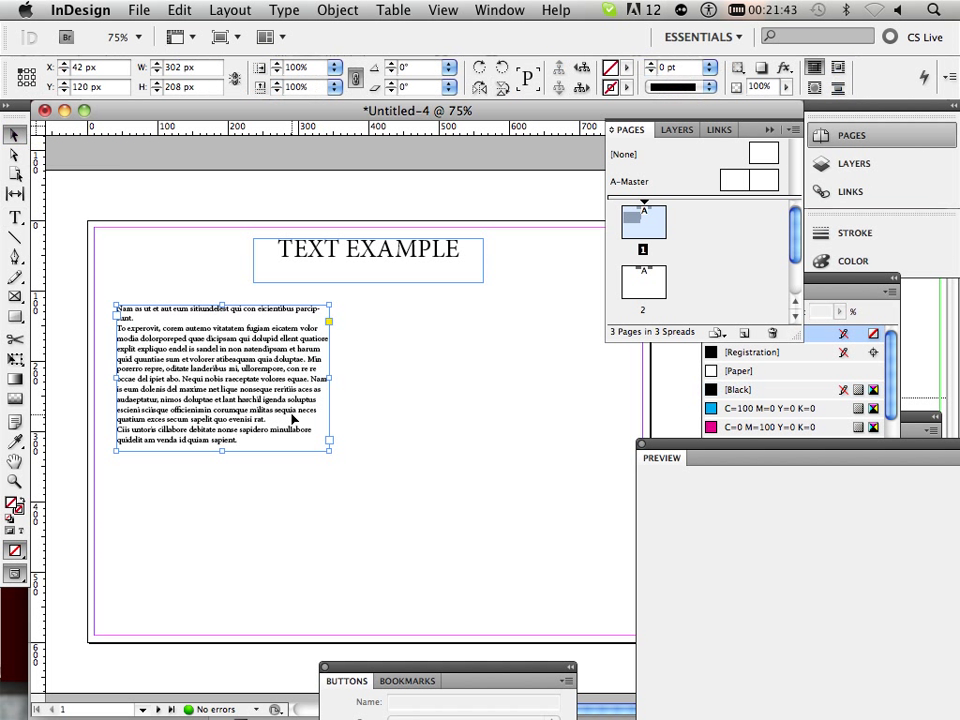
left_click_drag(285, 410, 283, 563)
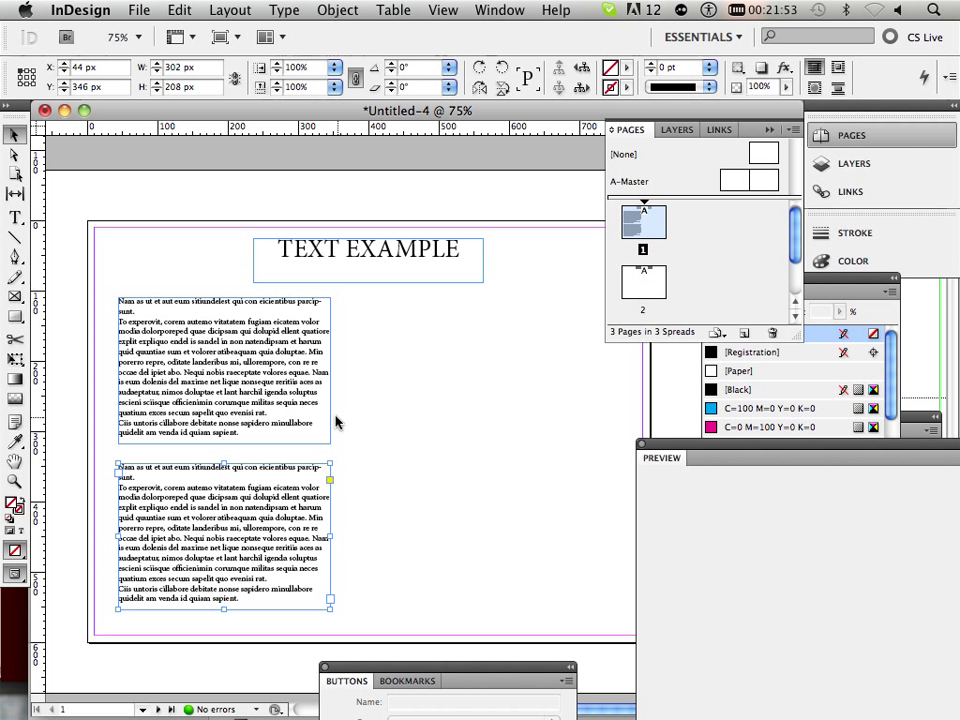
Set all the upper frame's placeholder text to 24 pt
left_click(15, 217)
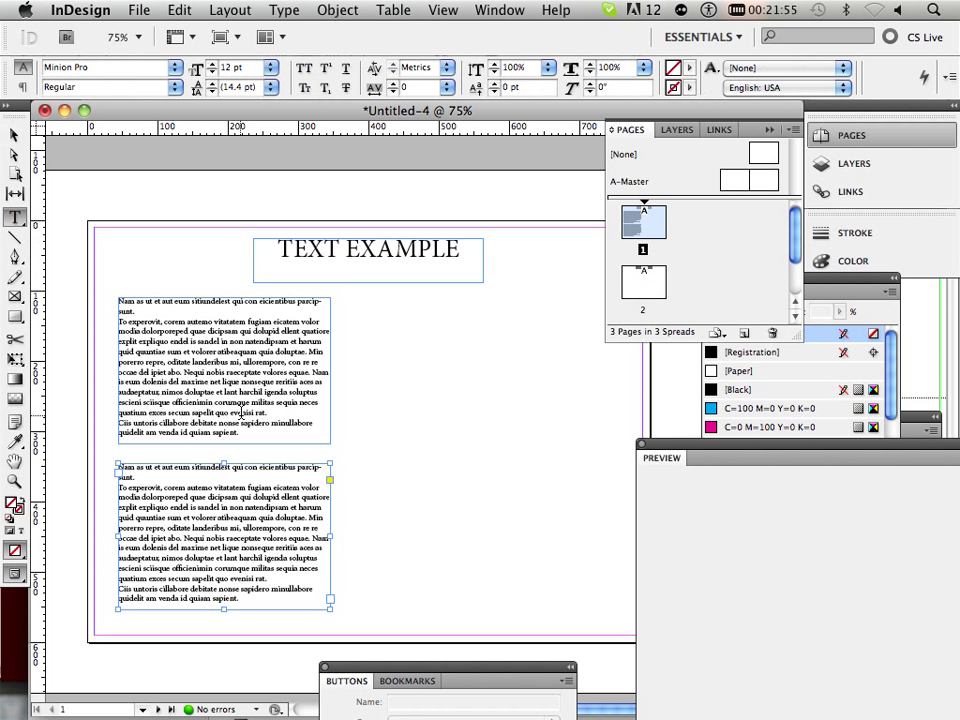
left_click(257, 432)
key("super+a")
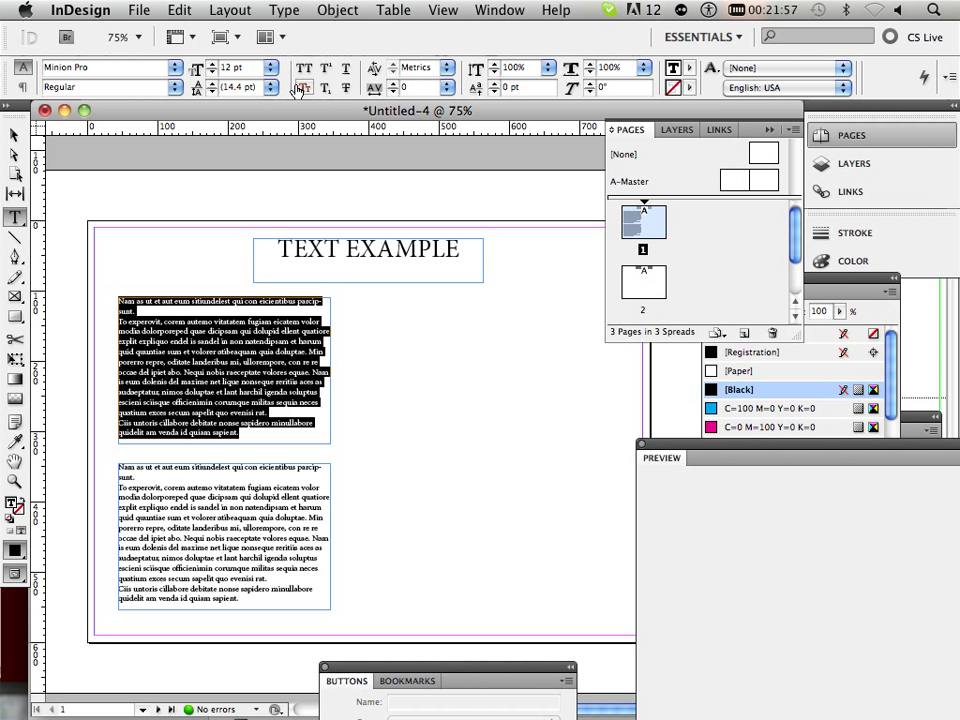
left_click(271, 70)
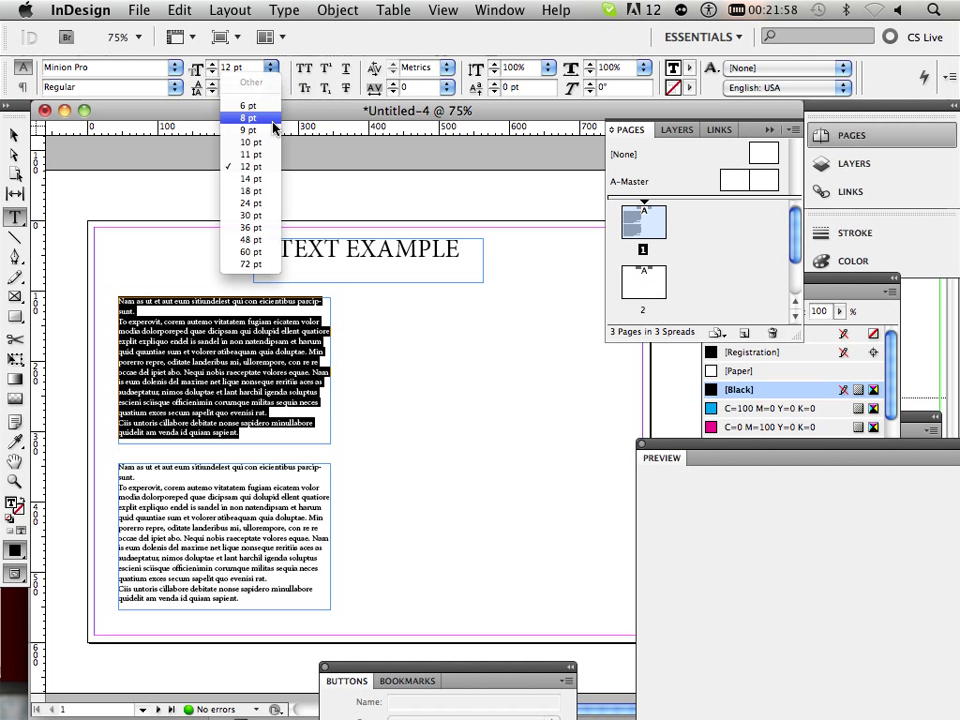
left_click(247, 190)
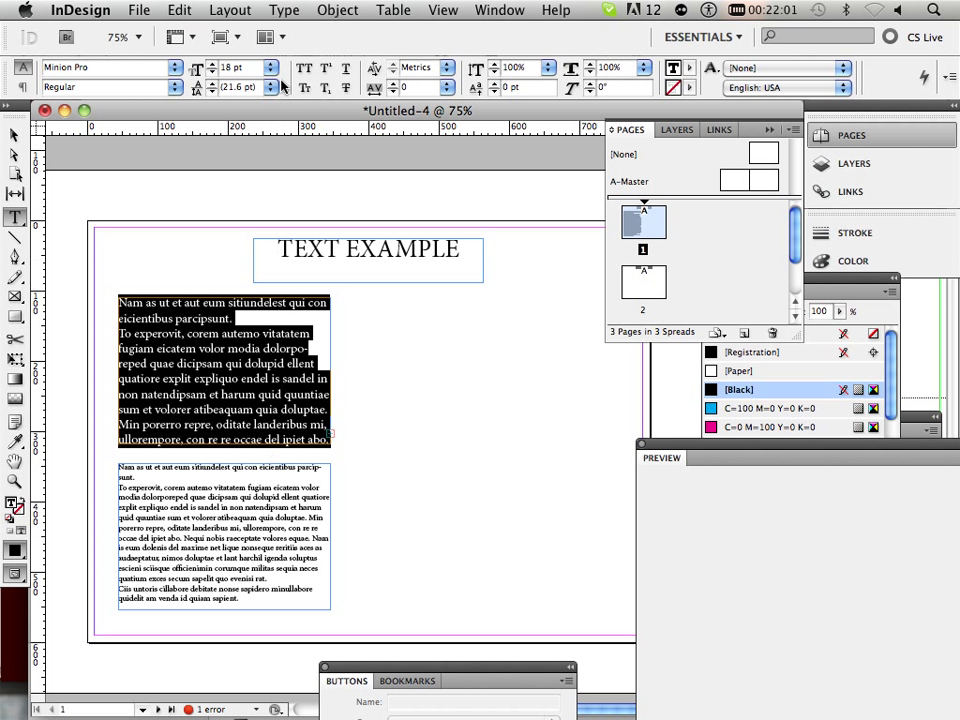
left_click(271, 68)
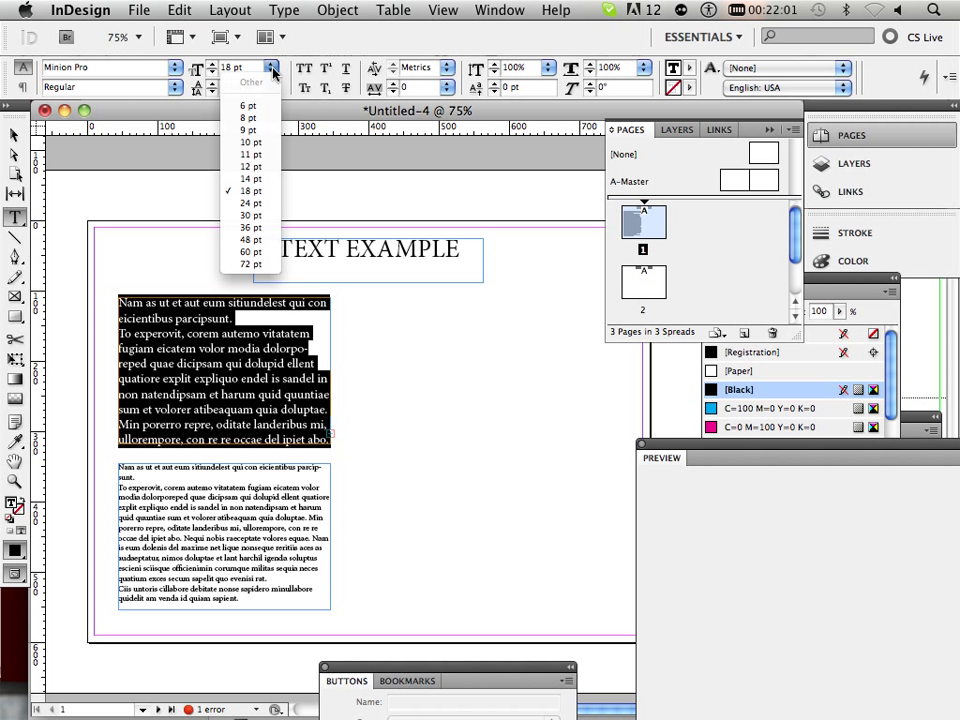
left_click(247, 203)
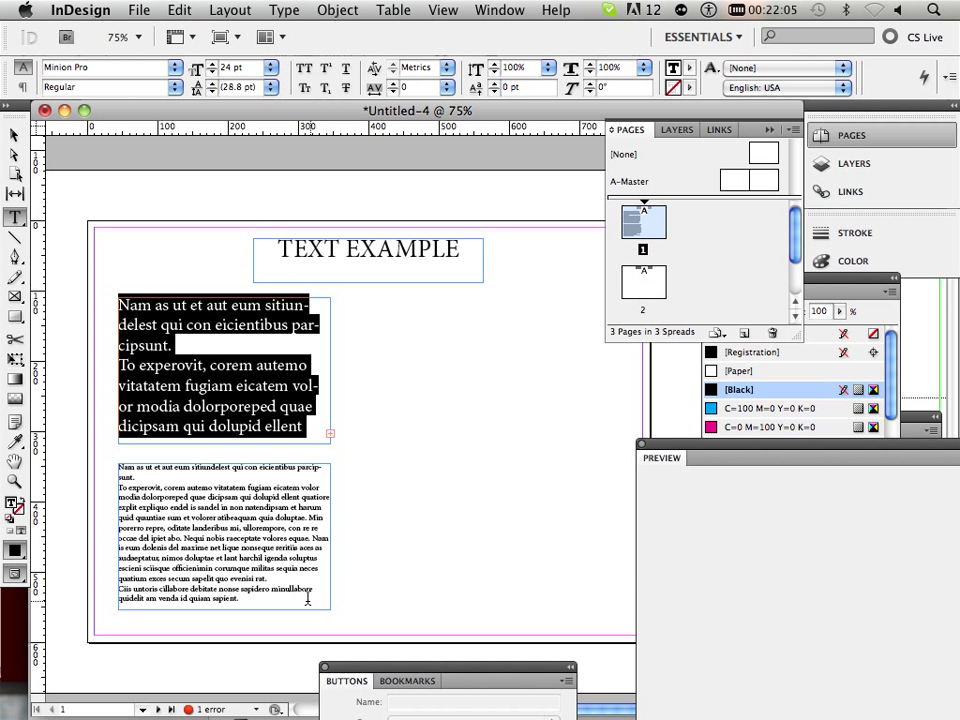
Set the lower frame's text to 24 pt and give the frame no fill
left_click_drag(298, 600, 104, 462)
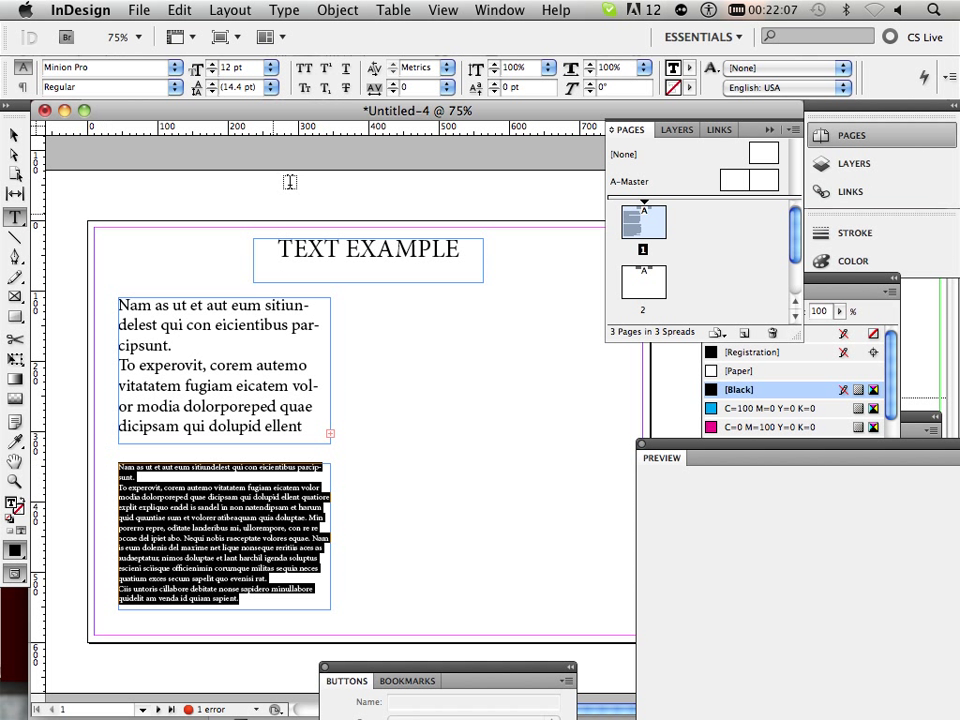
left_click(272, 68)
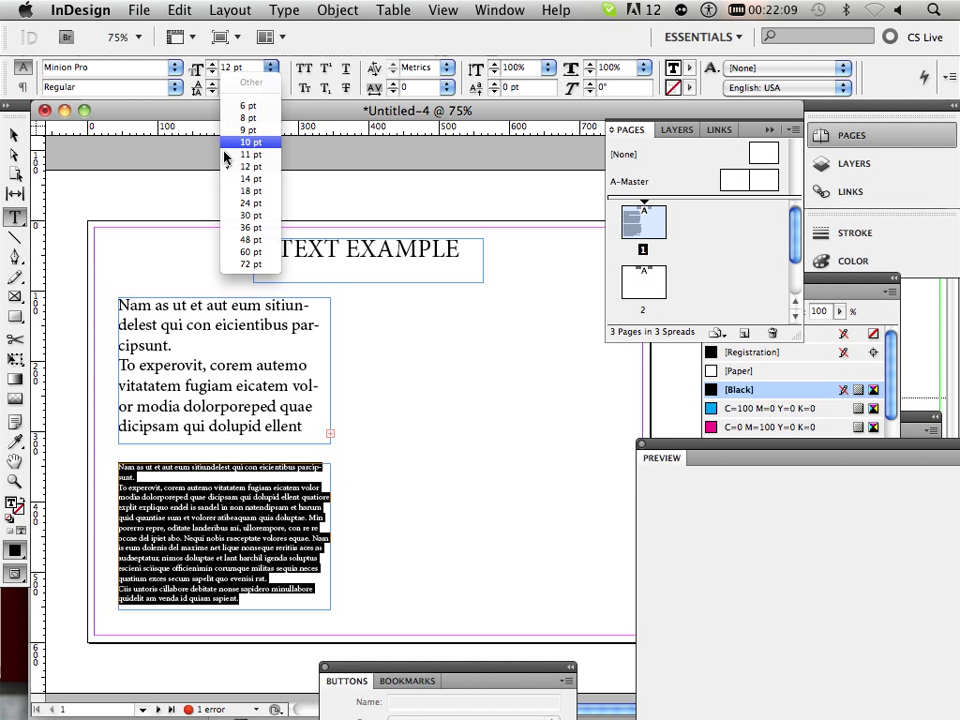
left_click(250, 204)
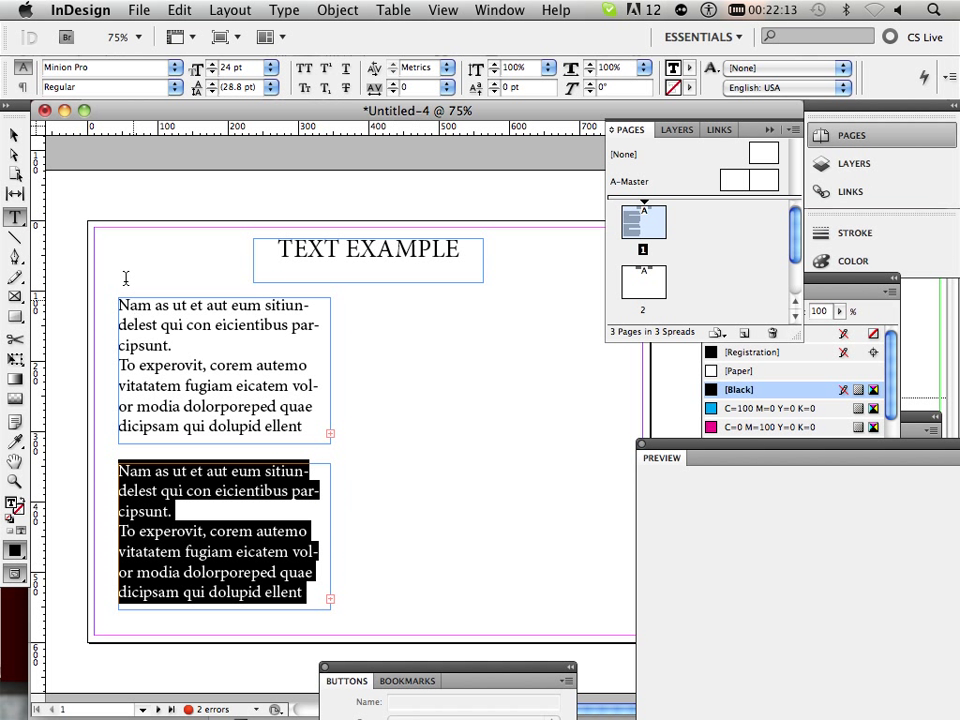
left_click(23, 137)
key("slash")
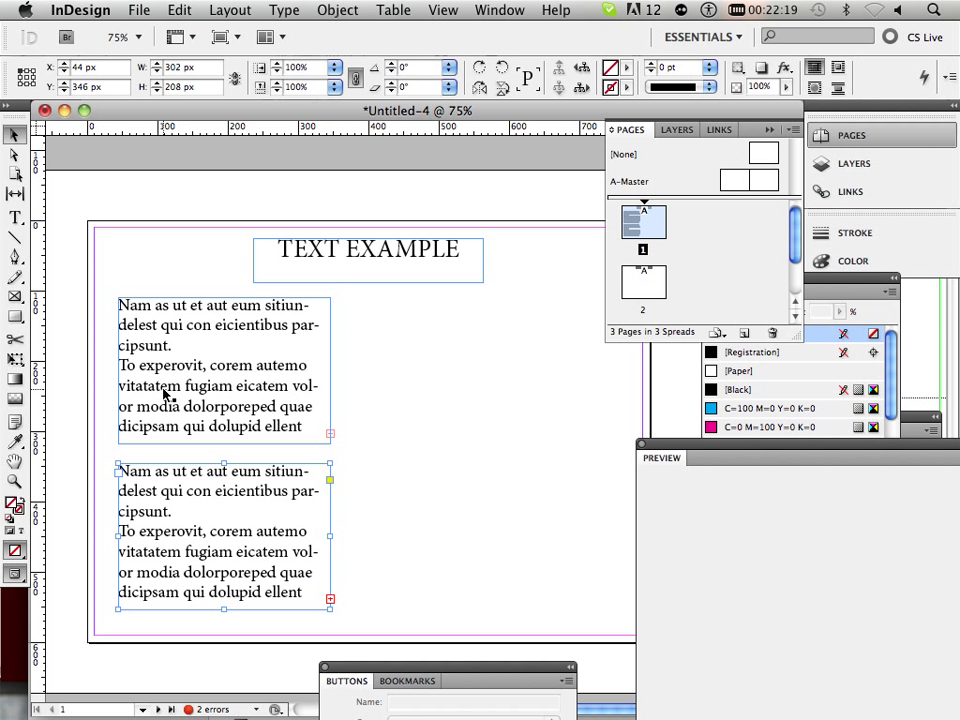
Create a frame right of the upper paragraph reading 'vitatatem- This is just Placeholder Text it has no meaning'
left_click(15, 217)
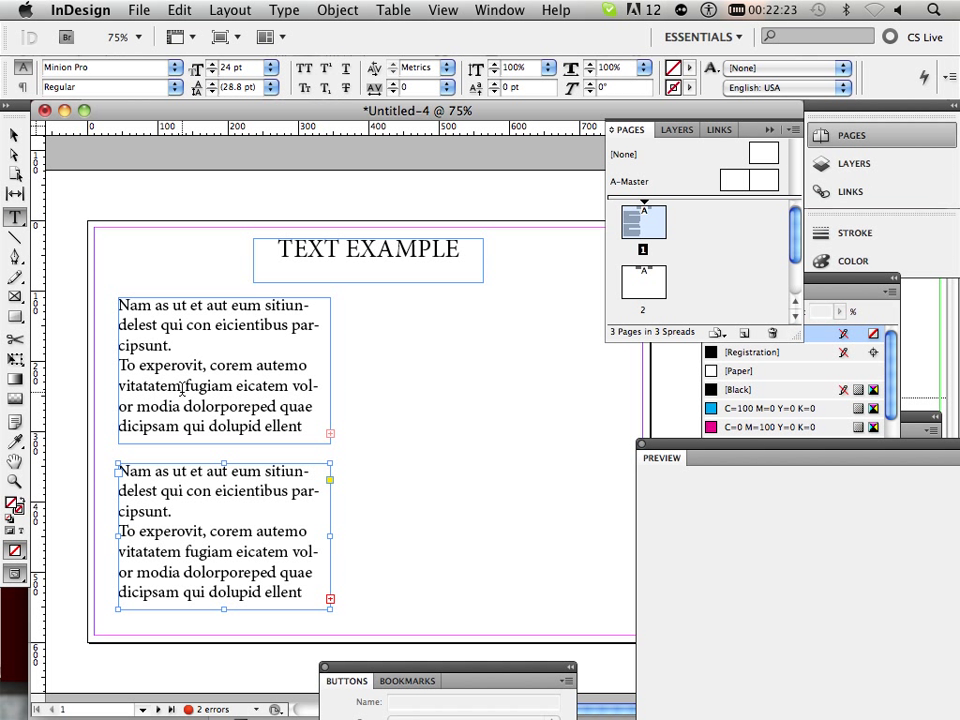
left_click_drag(181, 387, 112, 386)
key("super+c")
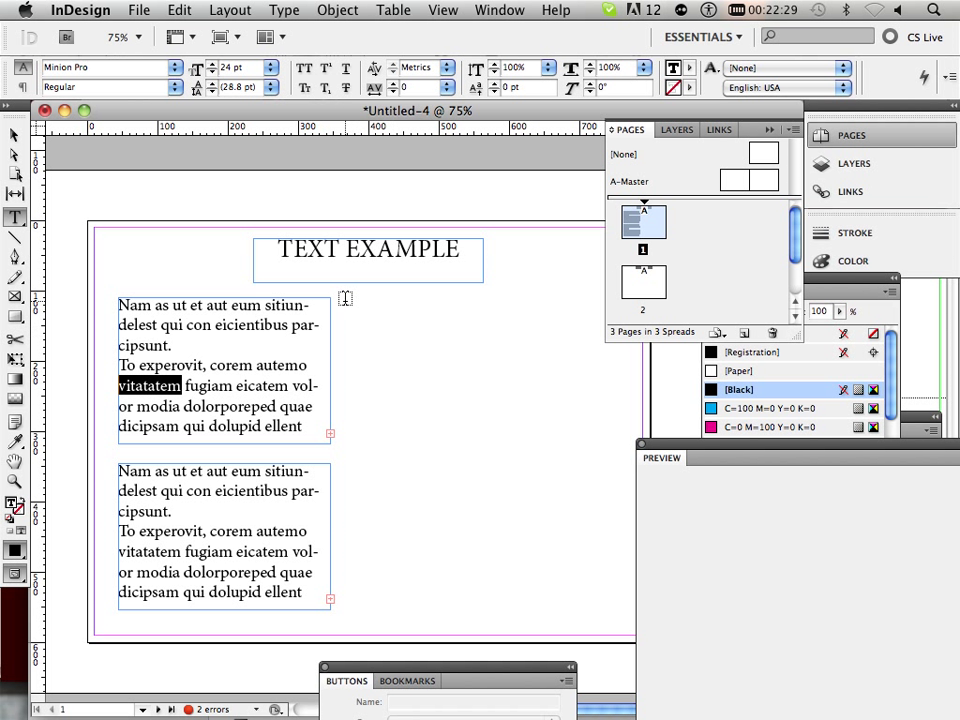
left_click_drag(344, 297, 581, 413)
key("super+v")
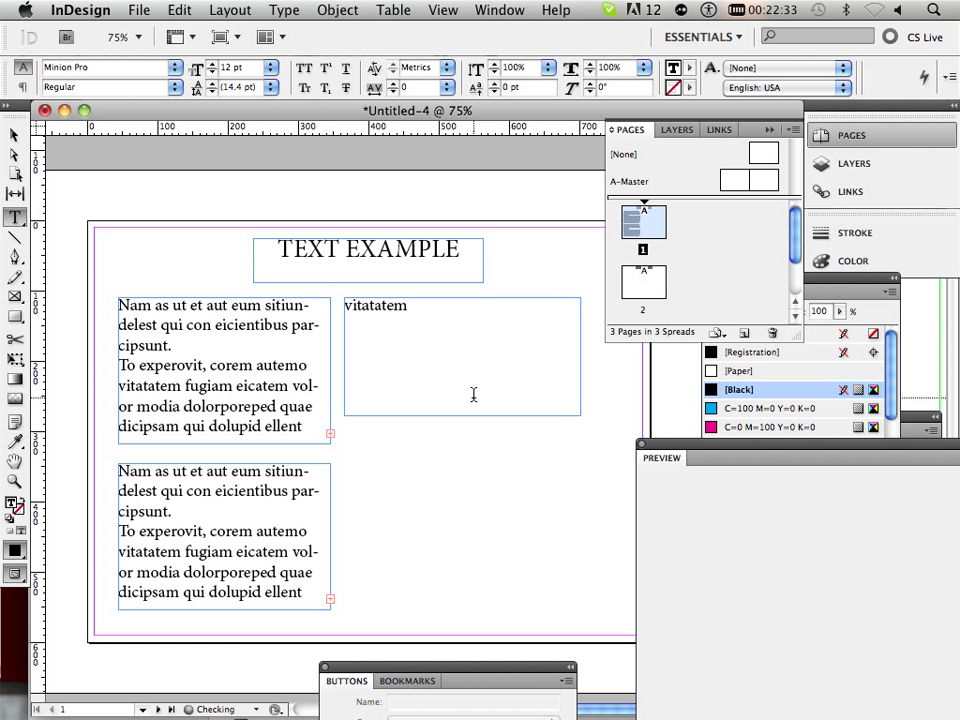
type("-")
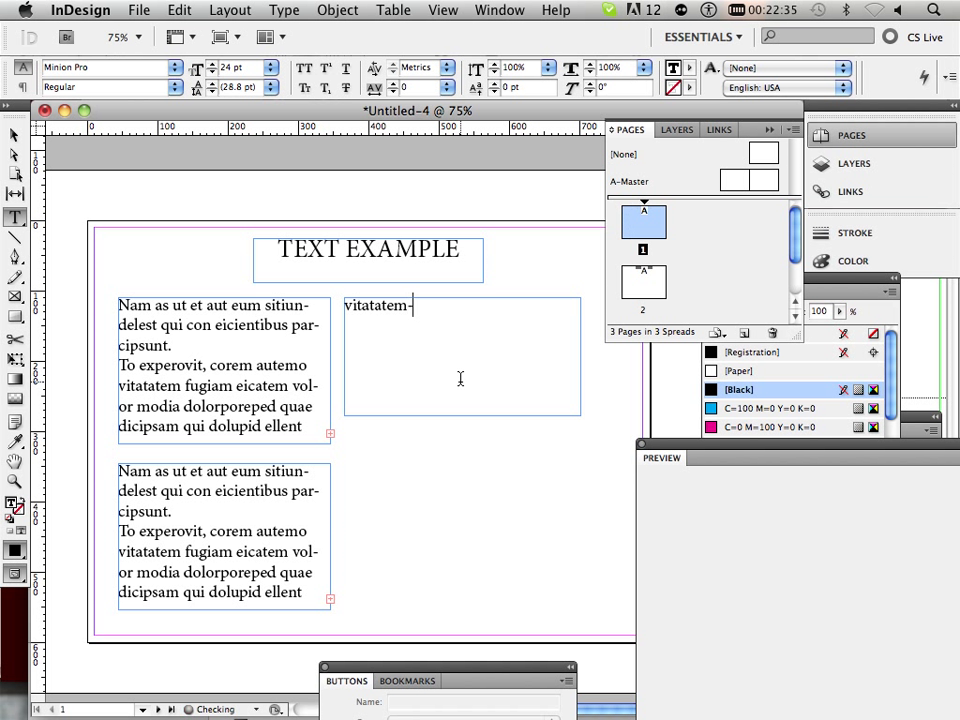
type(" This is just")
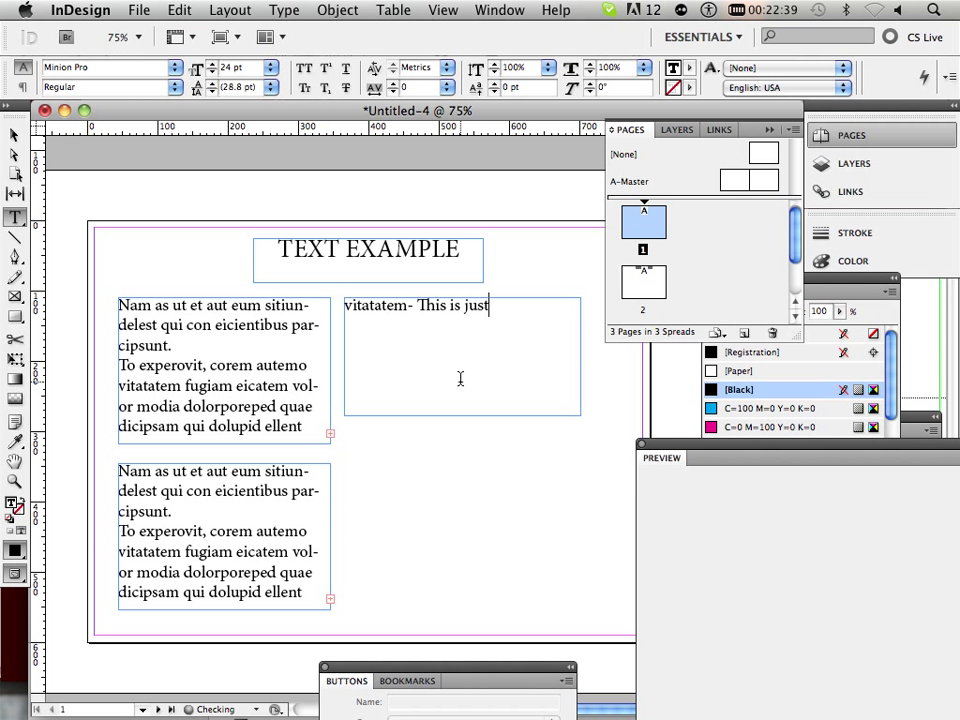
type(" Placeholder")
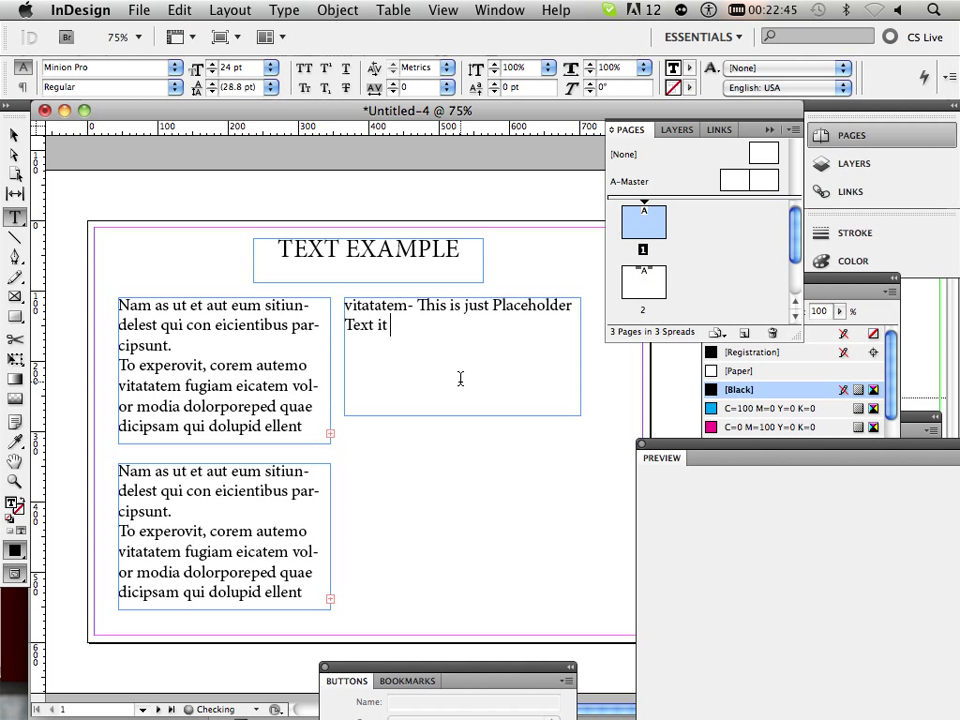
type("meaning")
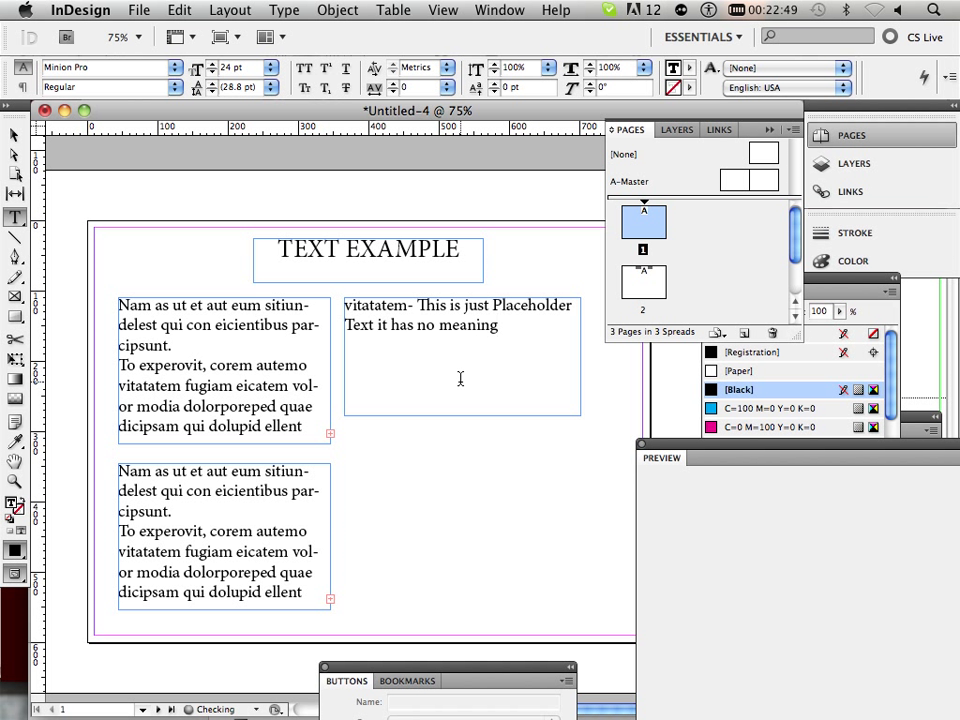
Nudge the definition frame right and place a copy beside the lower frame
left_click(16, 135)
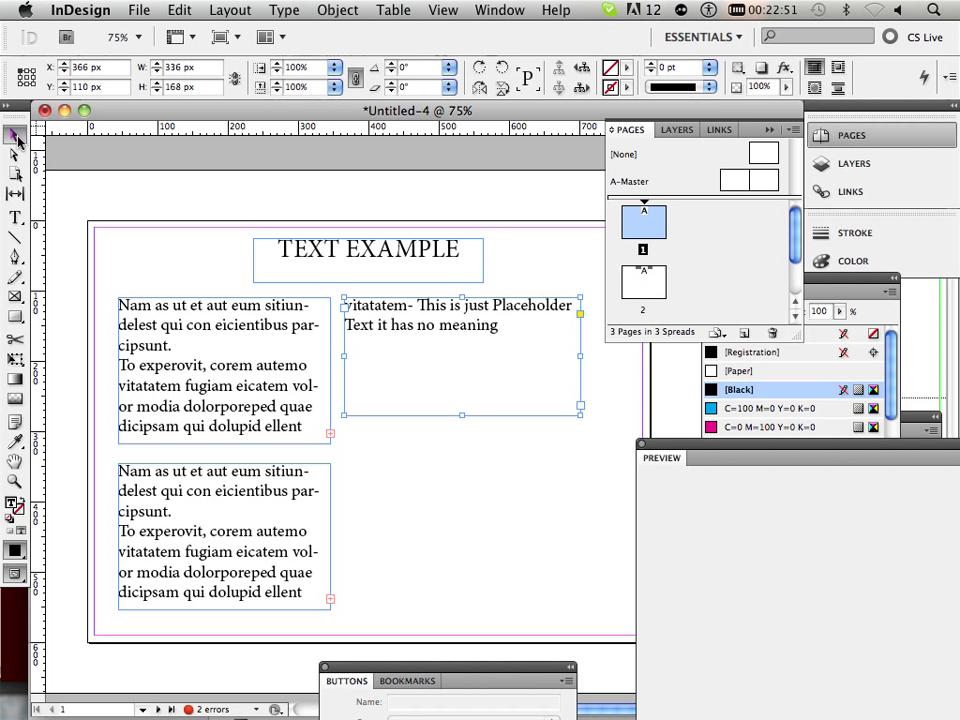
mouse_move(405, 332)
left_mouse_down()
mouse_move(429, 332)
mouse_move(419, 332)
left_mouse_up()
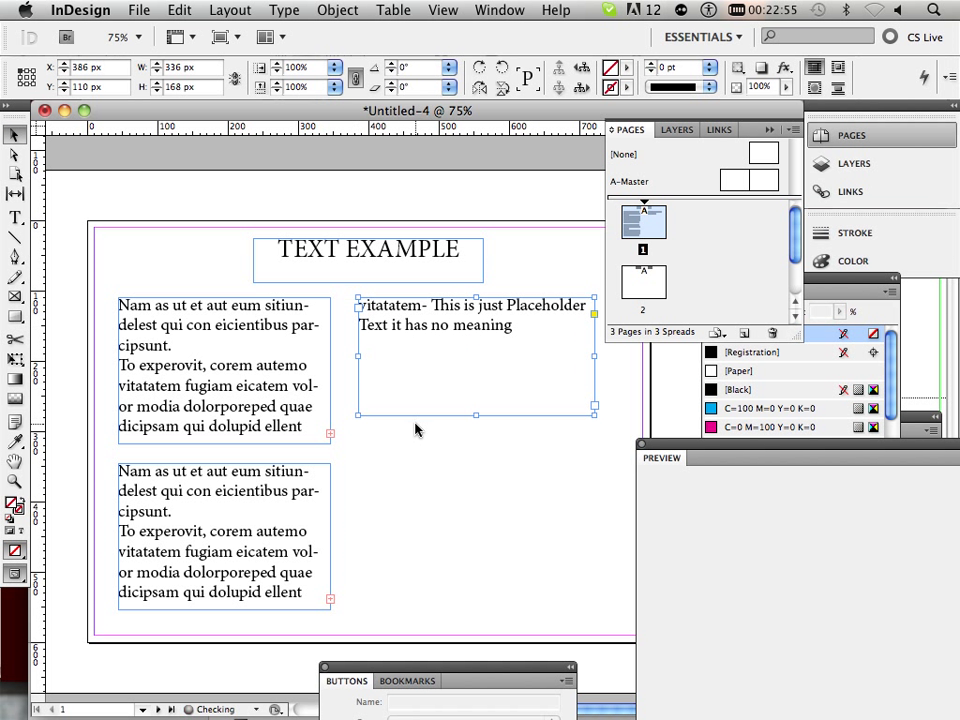
left_click(418, 336)
left_click_drag(412, 328, 381, 526)
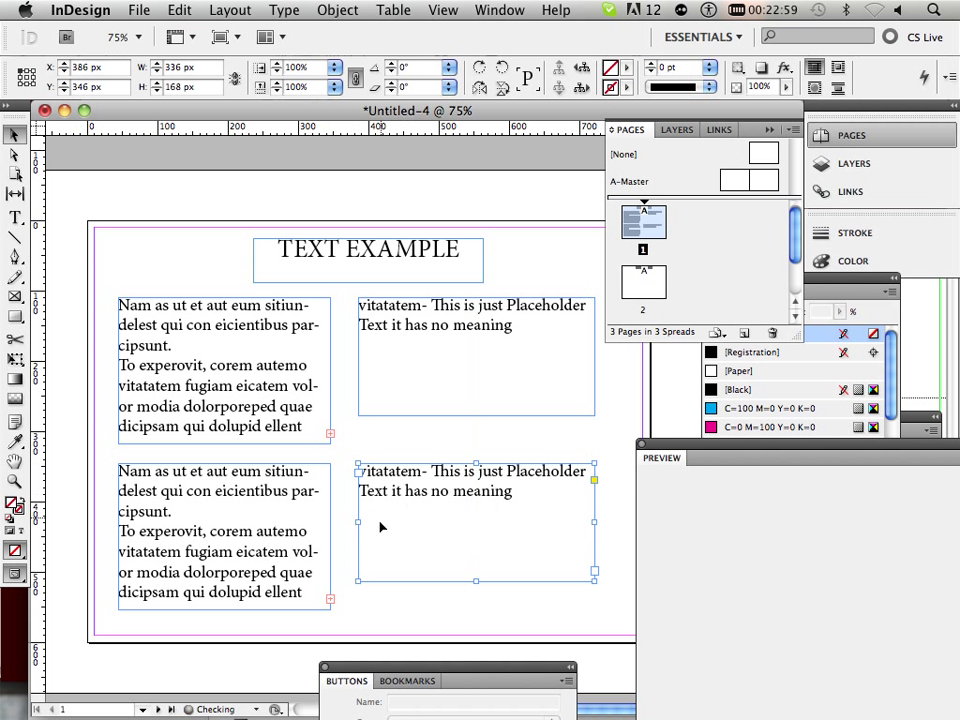
left_click(390, 596)
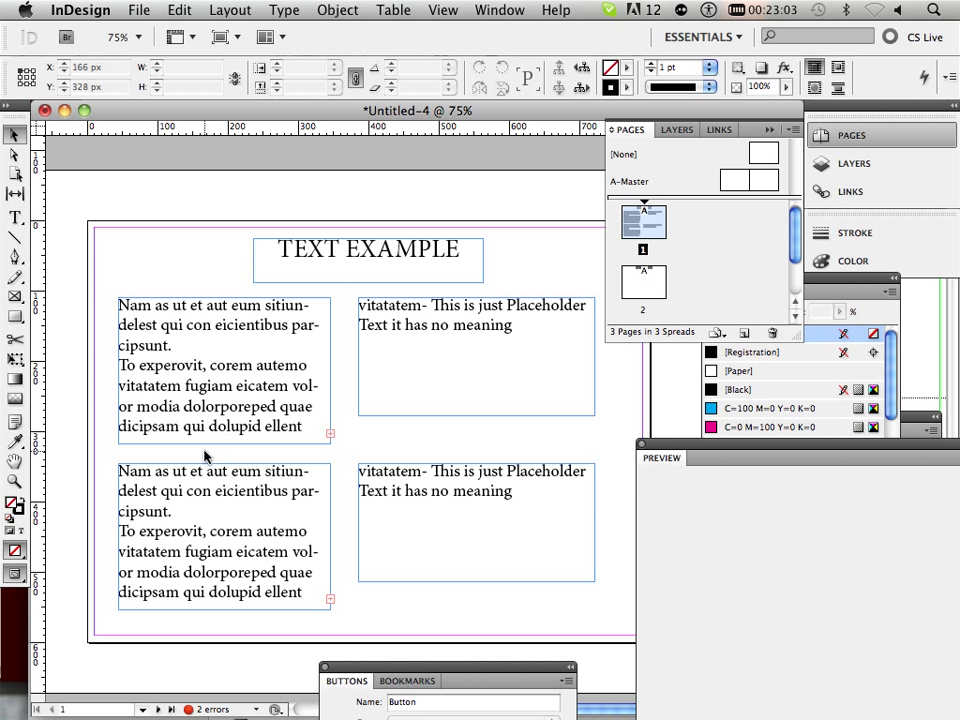
Draw a rectangle over 'vitatatem' with a dashed 0.25 pt stroke
left_click(12, 320)
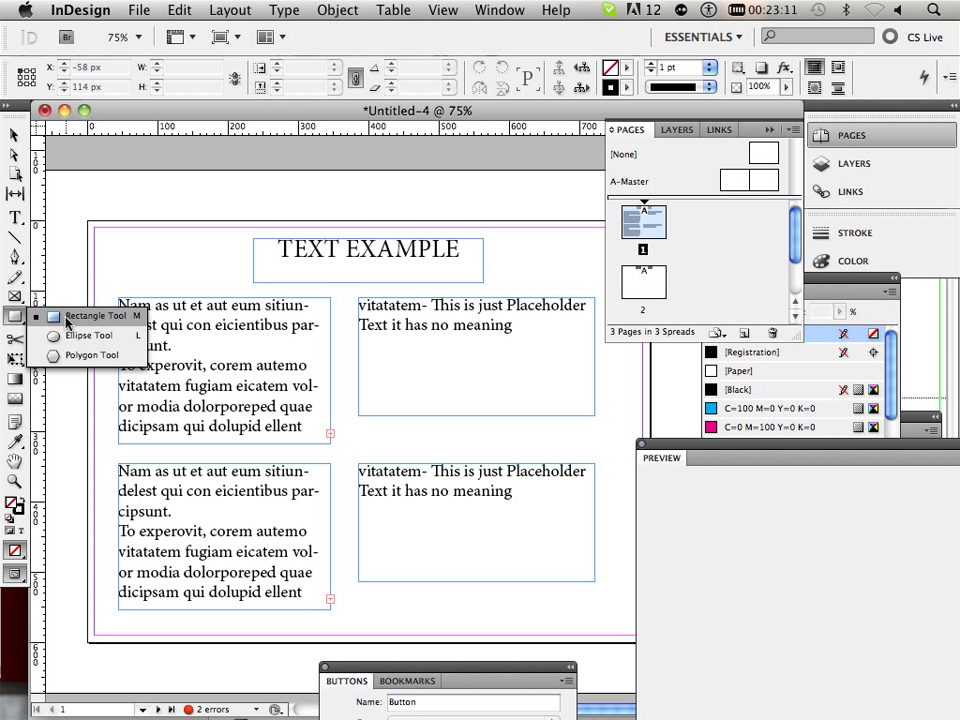
left_click(90, 316)
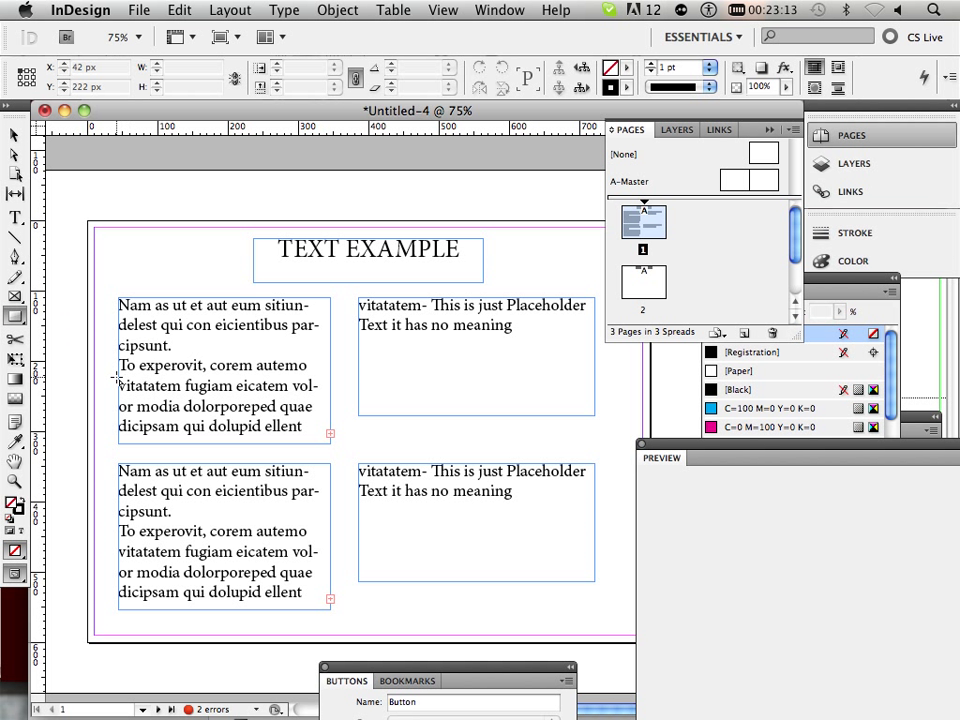
left_click_drag(115, 378, 182, 396)
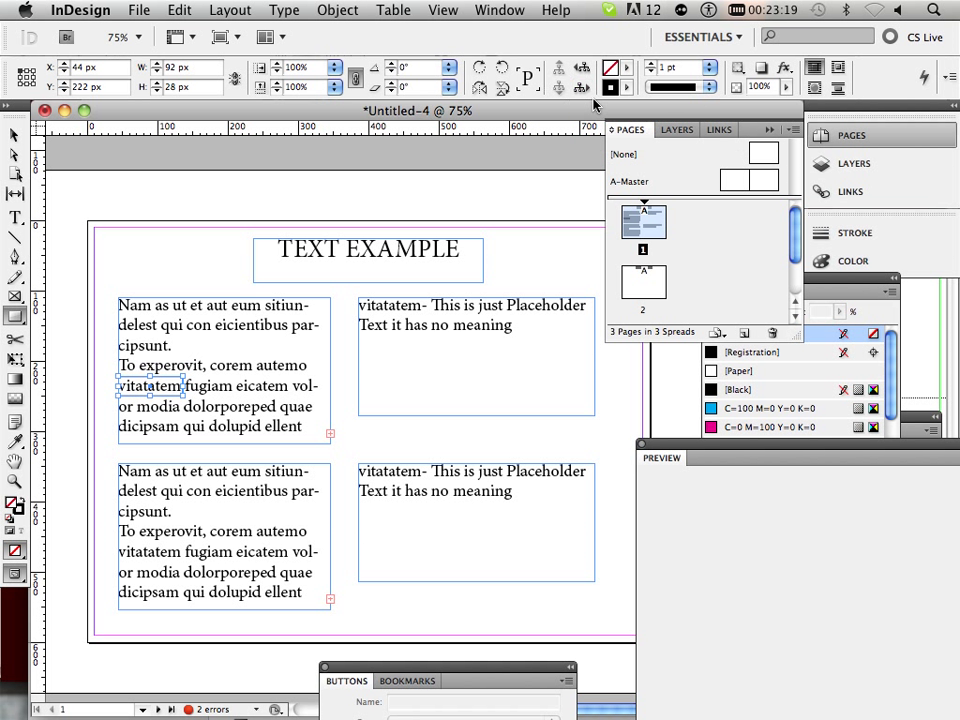
left_click(709, 88)
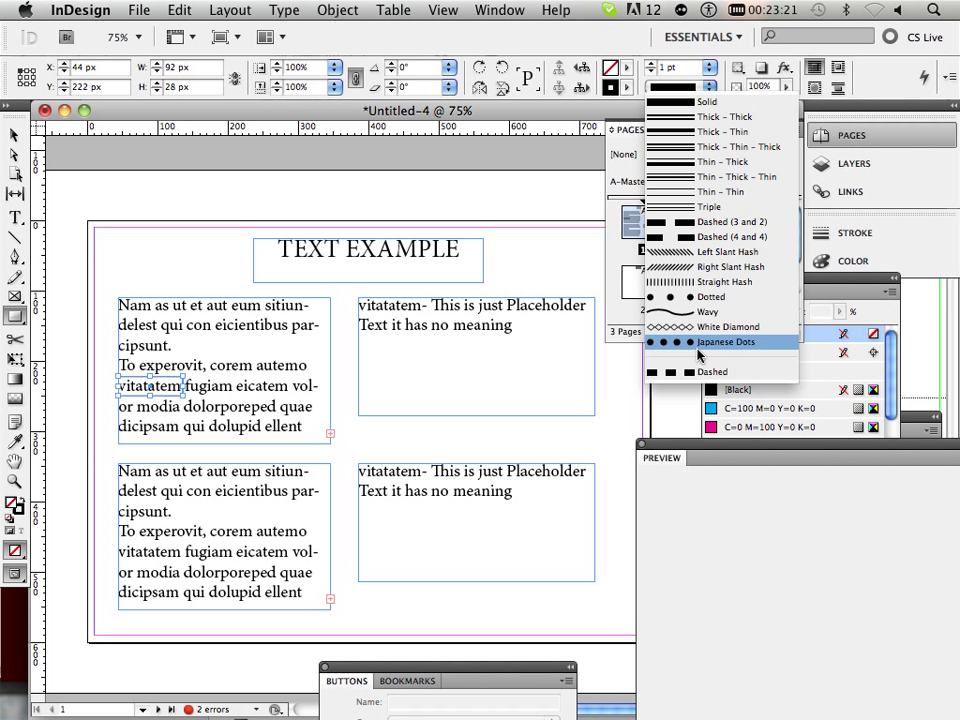
left_click(686, 372)
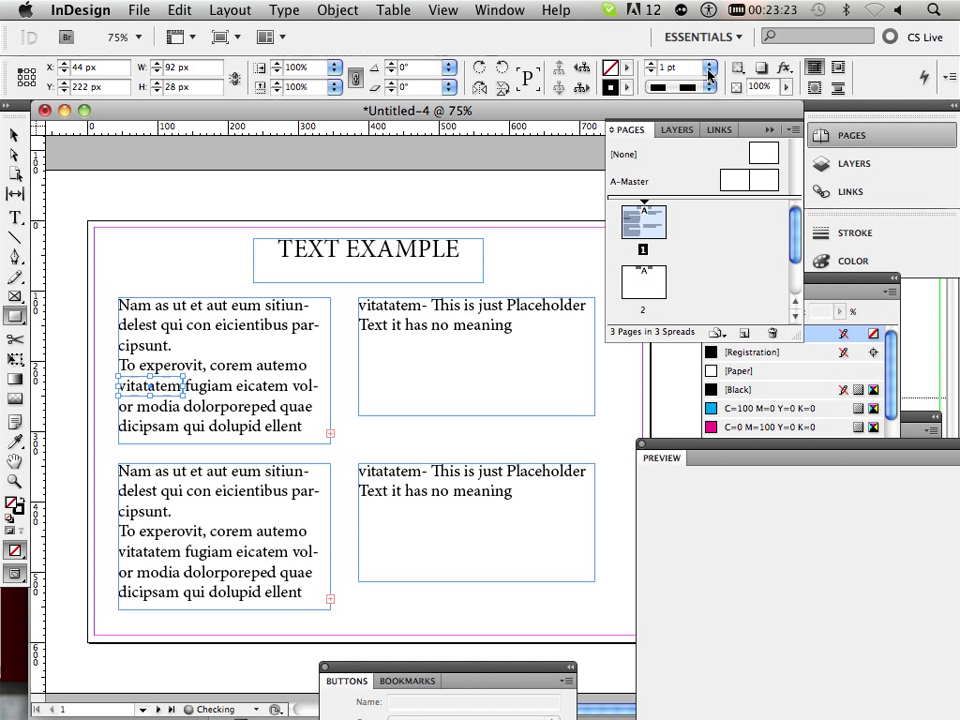
left_click(709, 67)
left_click(700, 93)
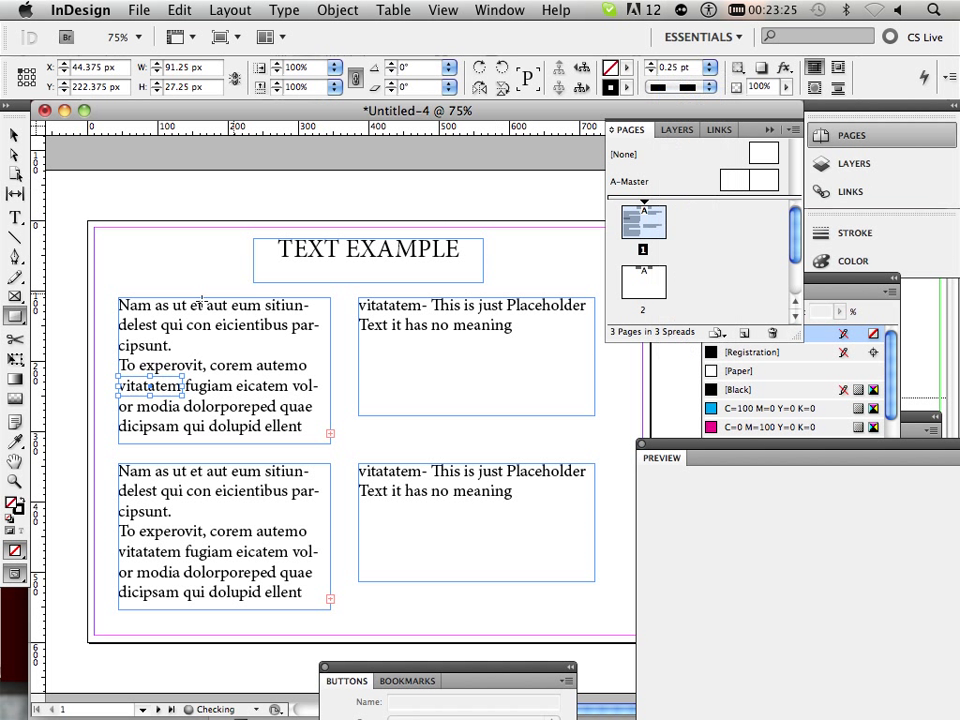
left_click(14, 134)
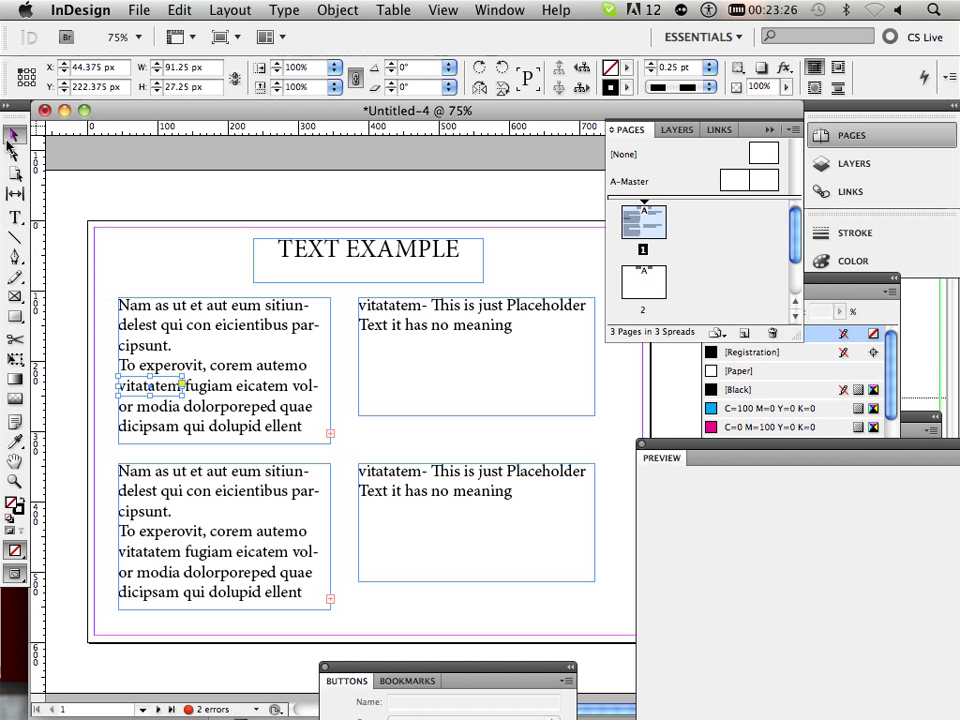
Switch to Preview mode and widen the vitatatem rectangle leftward to cover the word
left_click(95, 460)
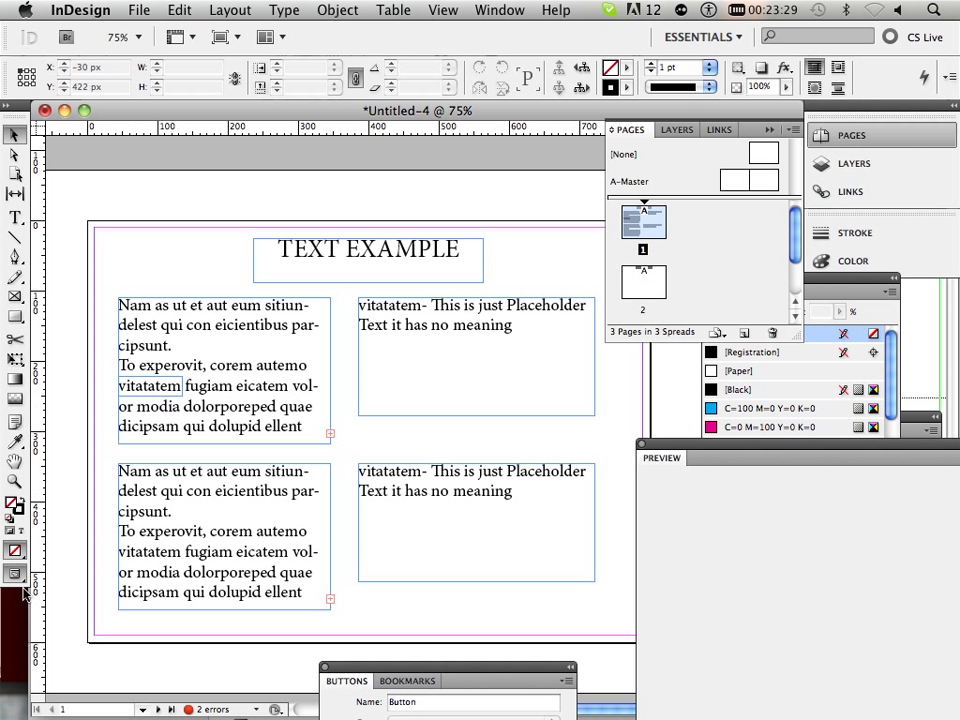
left_click_drag(14, 578, 45, 591)
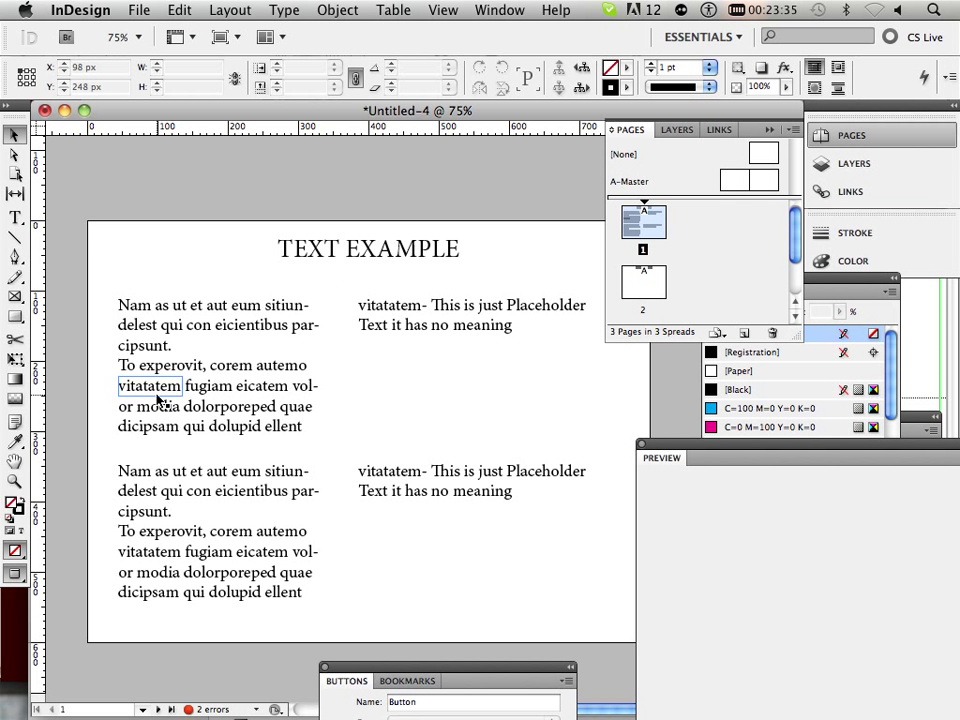
scroll(156, 400, "up", 5)
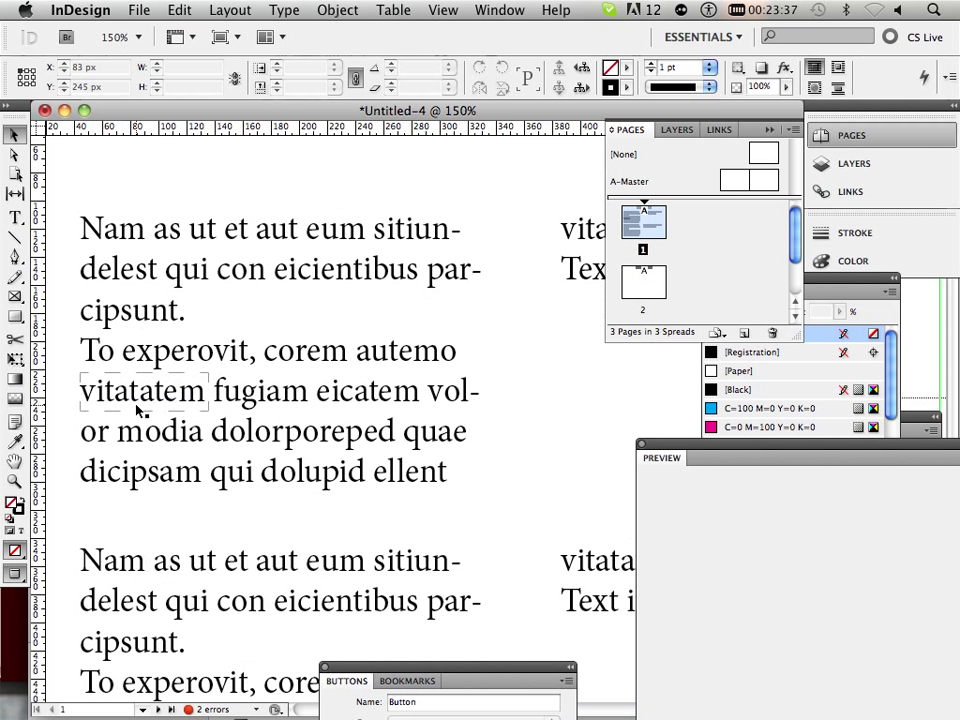
scroll(140, 408, "down", 1)
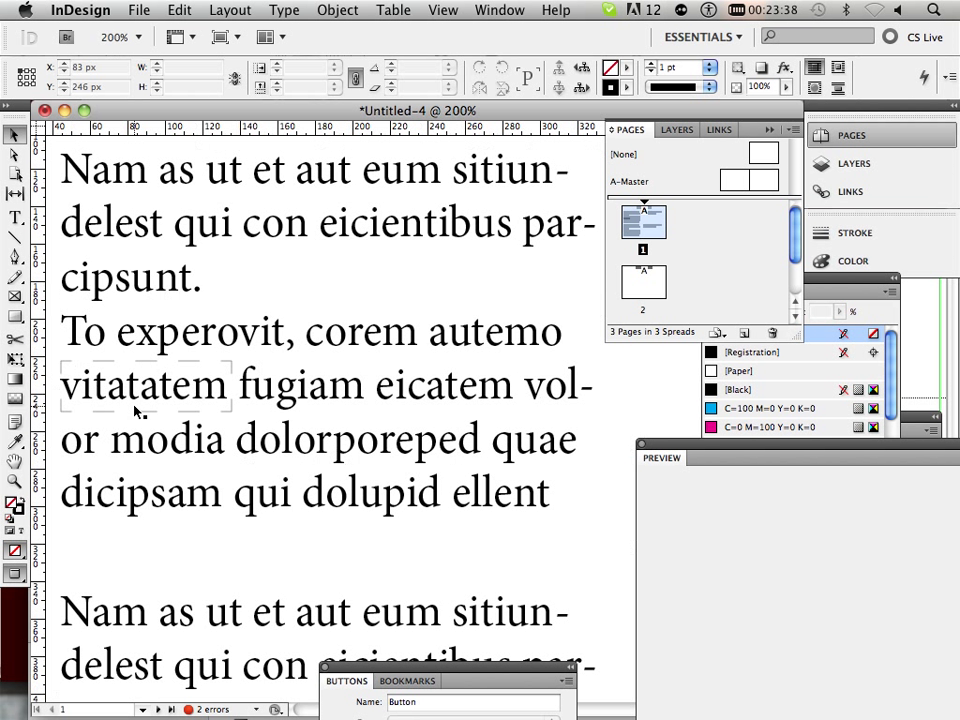
left_click(63, 382)
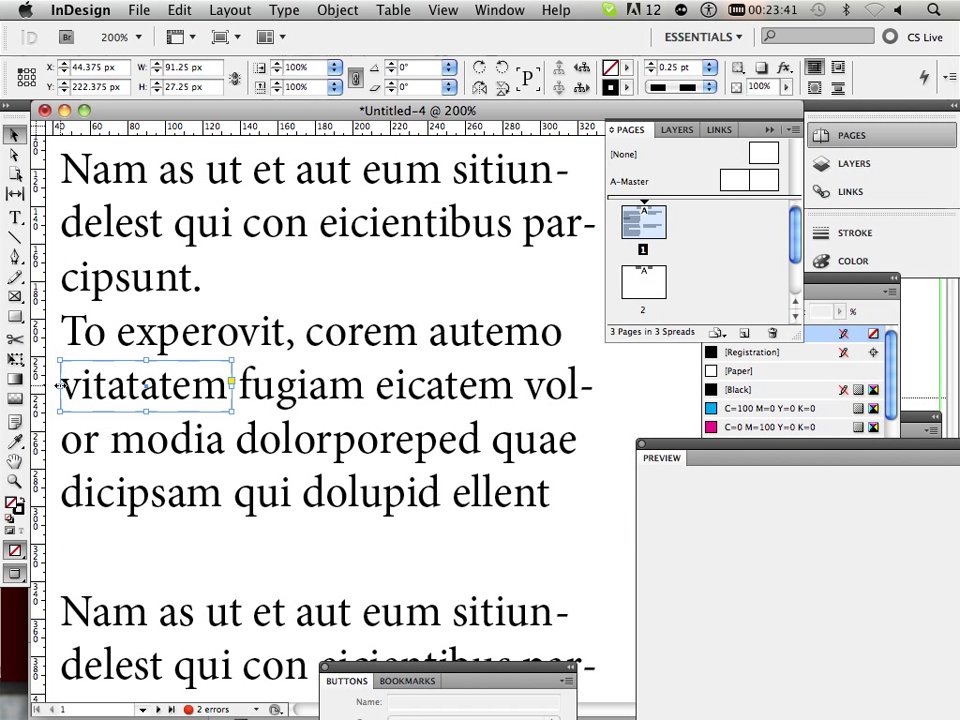
left_click_drag(63, 382, 57, 382)
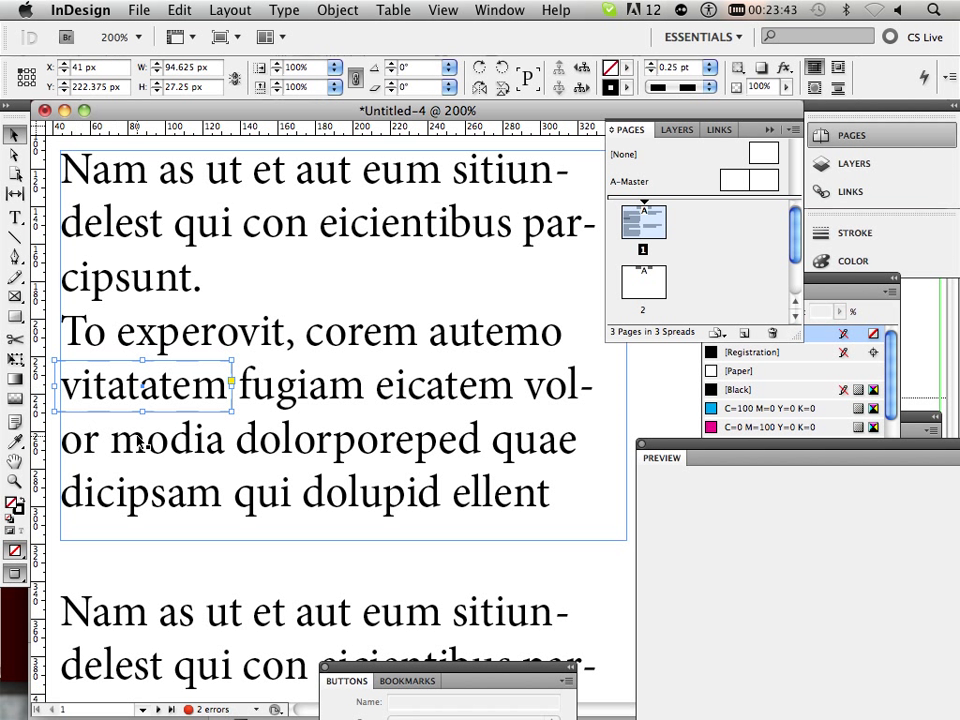
Copy the rectangle over the lower paragraph's vitatatem and zoom out to the whole page
scroll(137, 430, "down", 2)
scroll(130, 416, "down", 1)
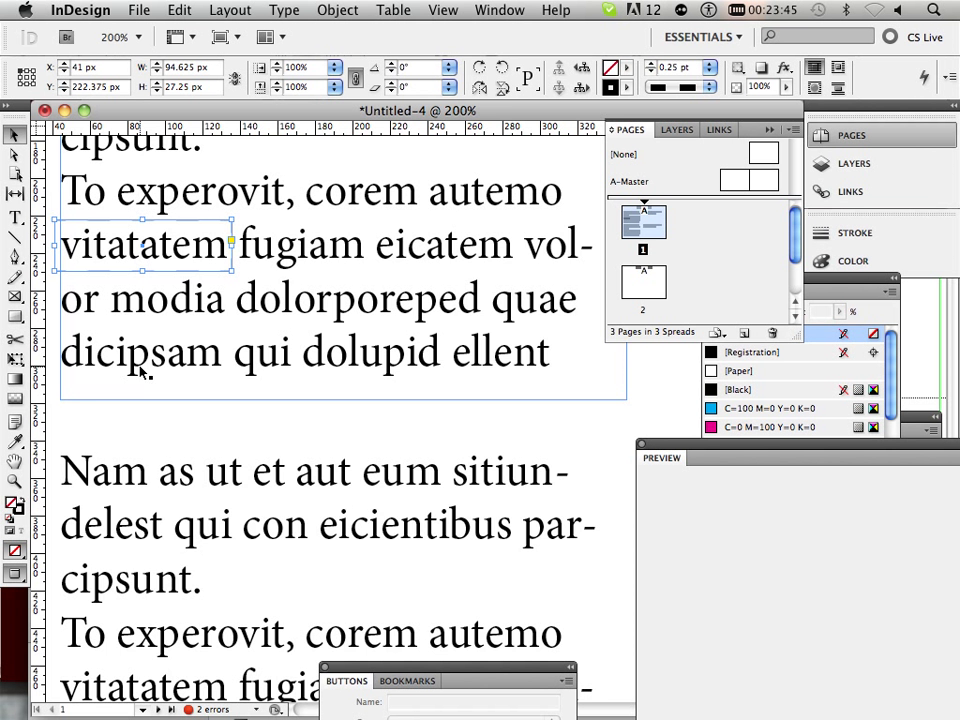
scroll(110, 275, "down", 1)
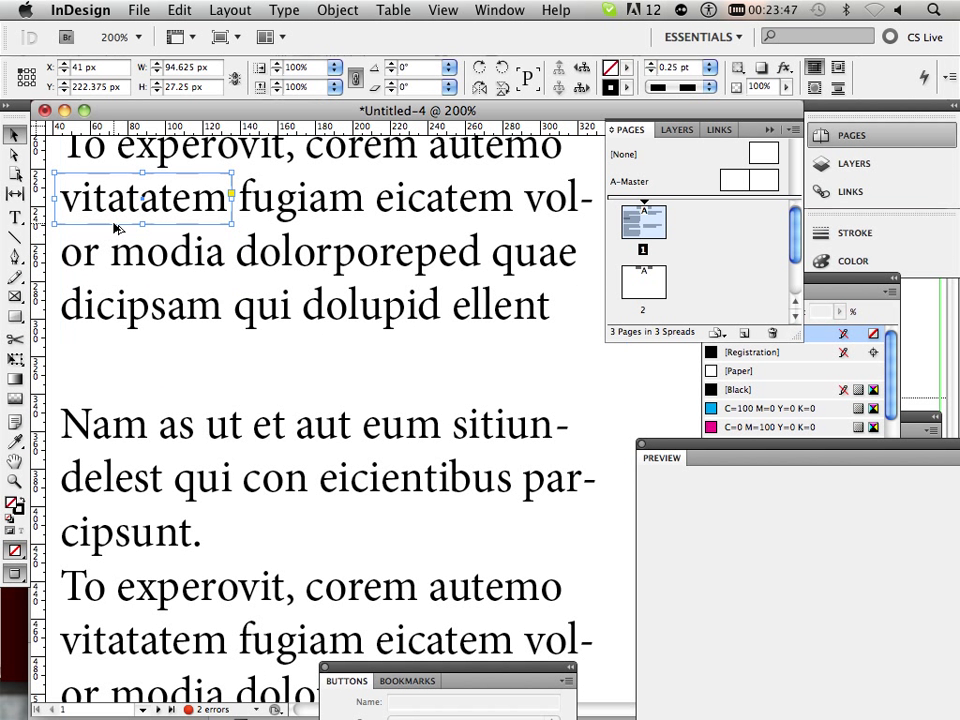
left_click_drag(115, 228, 115, 677)
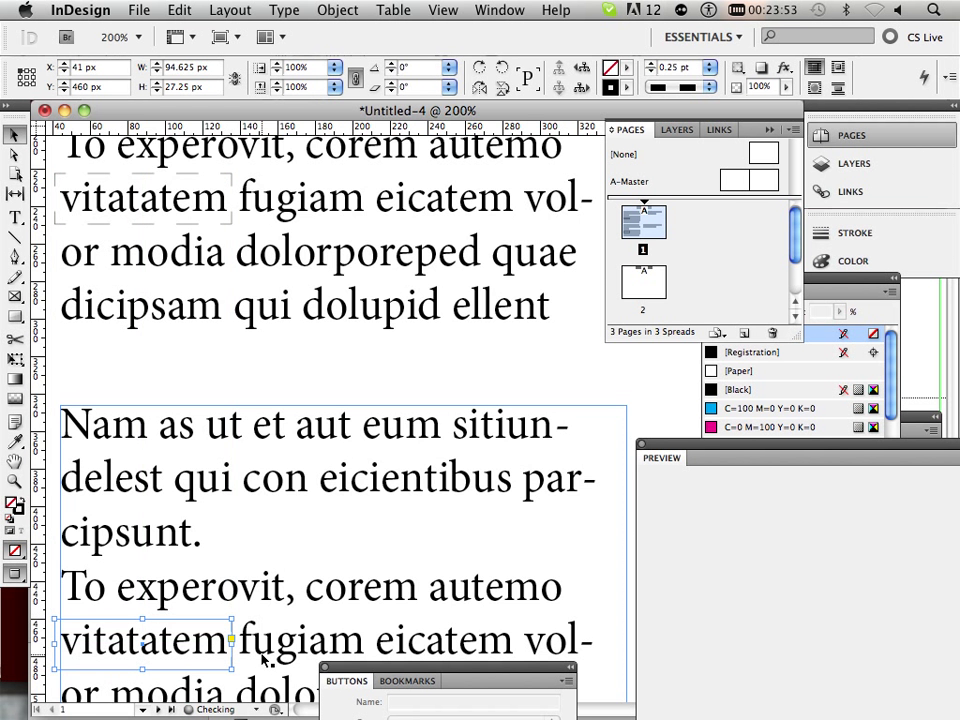
key("super+minus")
key("super+minus")
key("super+minus")
key("super+minus")
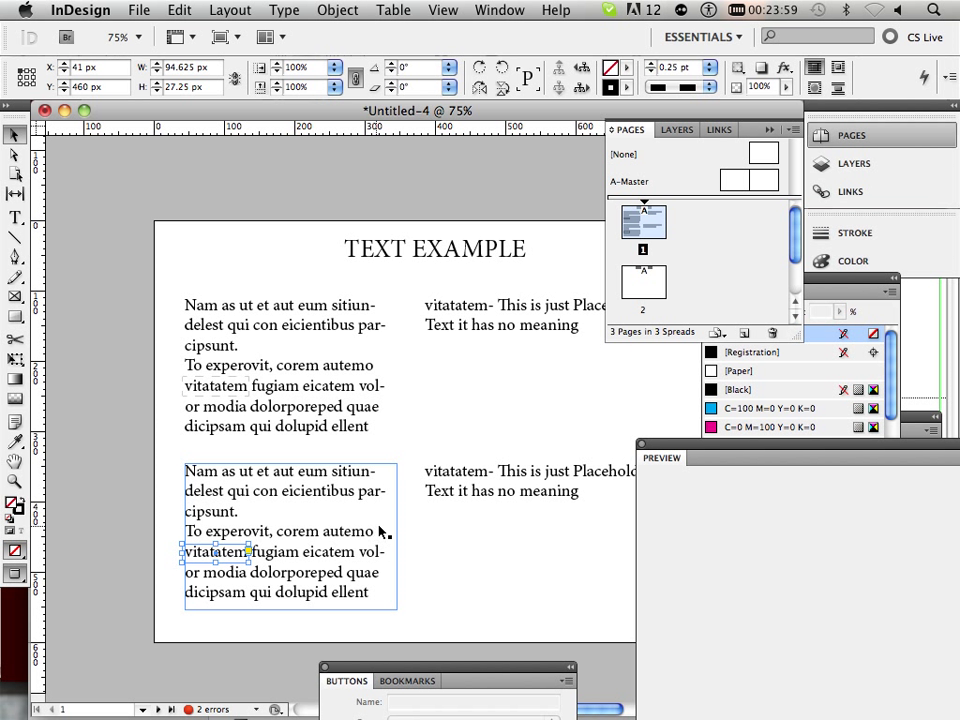
Select the upper-right definition frame and open the Object States panel over the left column
left_click_drag(420, 576, 353, 600)
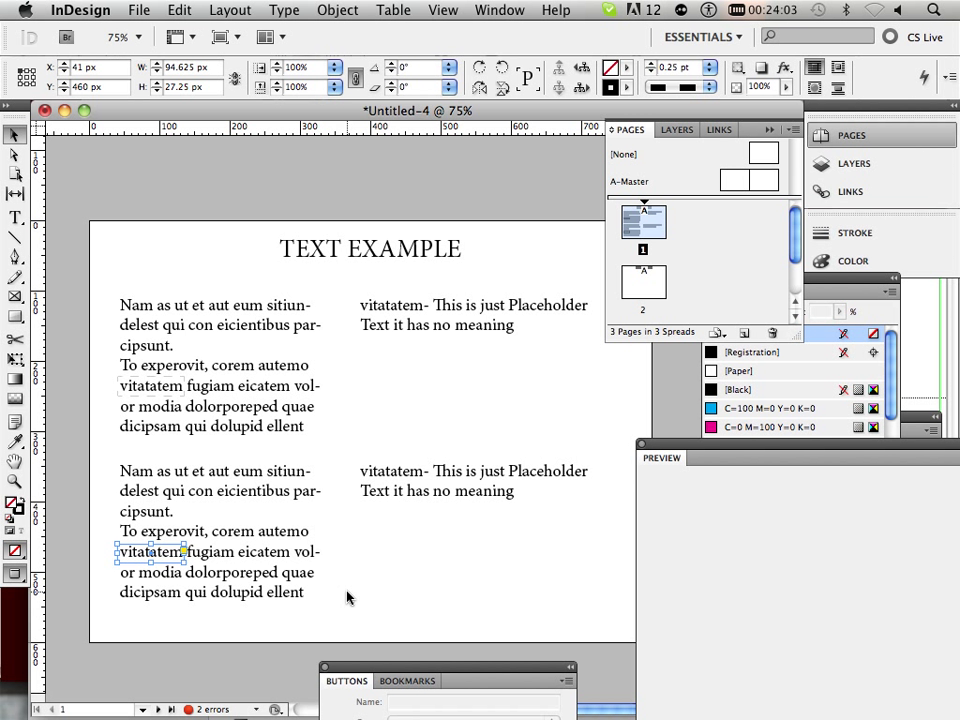
left_click(397, 337)
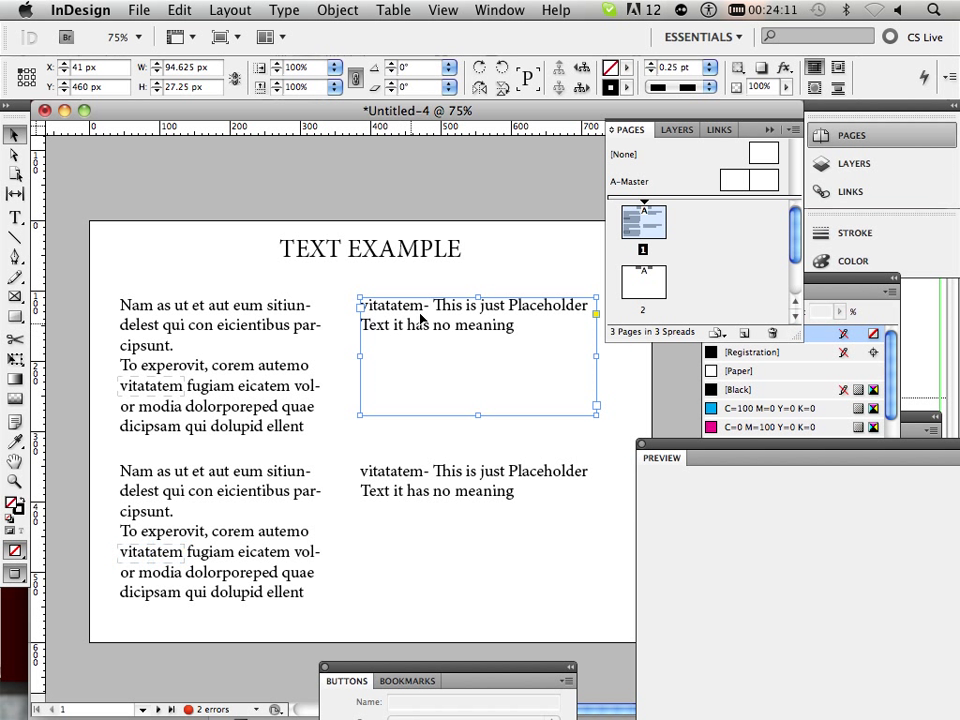
left_click(499, 10)
mouse_move(509, 188)
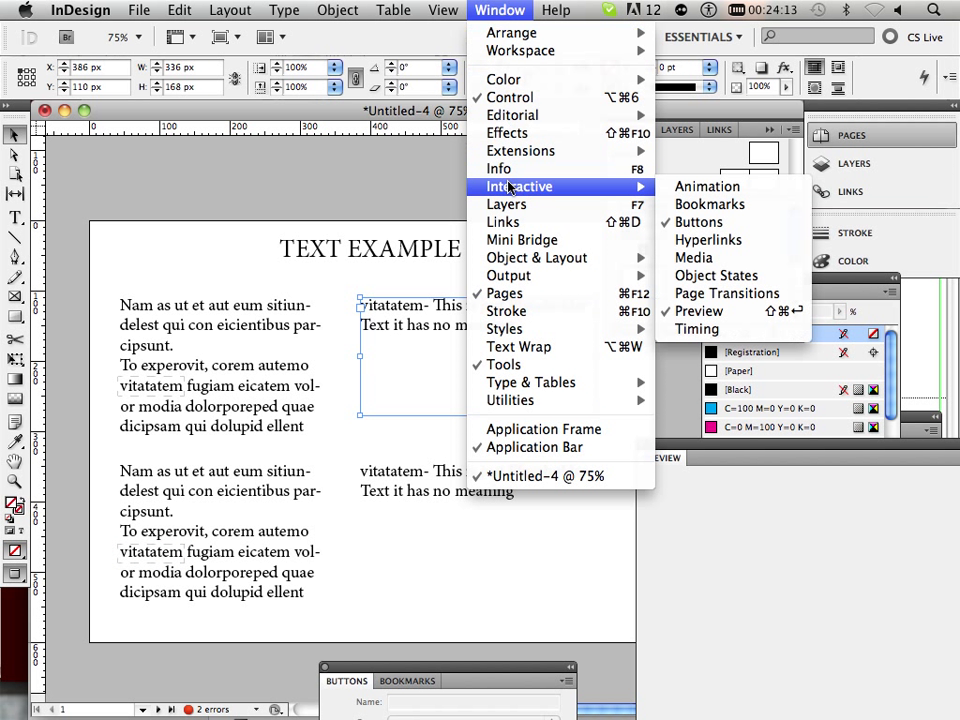
left_click(690, 277)
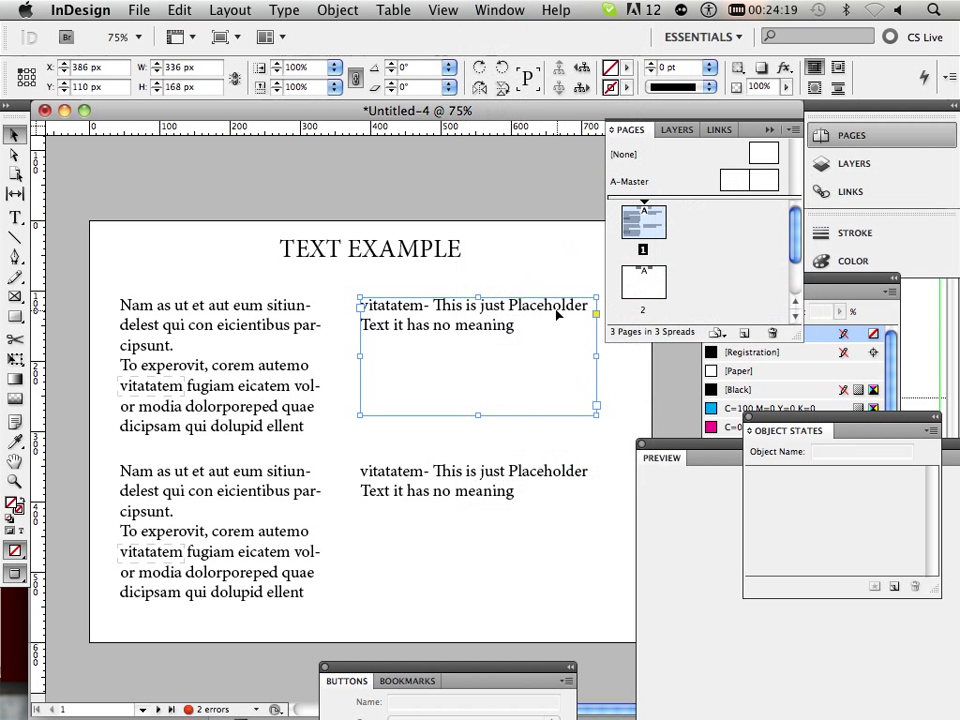
left_click_drag(760, 430, 118, 262)
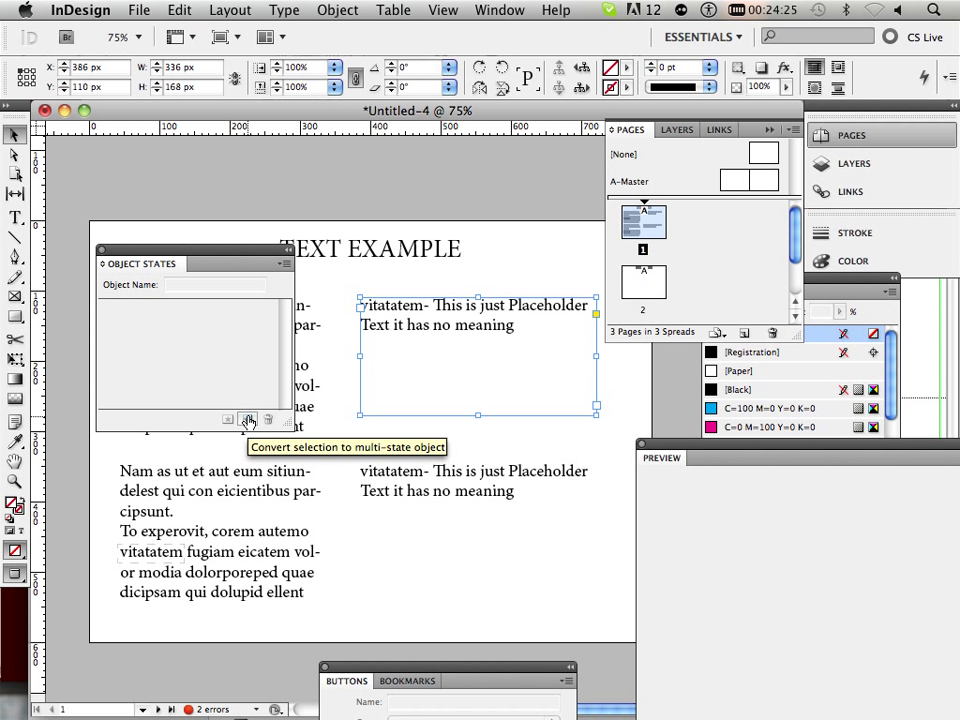
Make the definition frame a multi-state object and delete the text from State 1
left_click(248, 420)
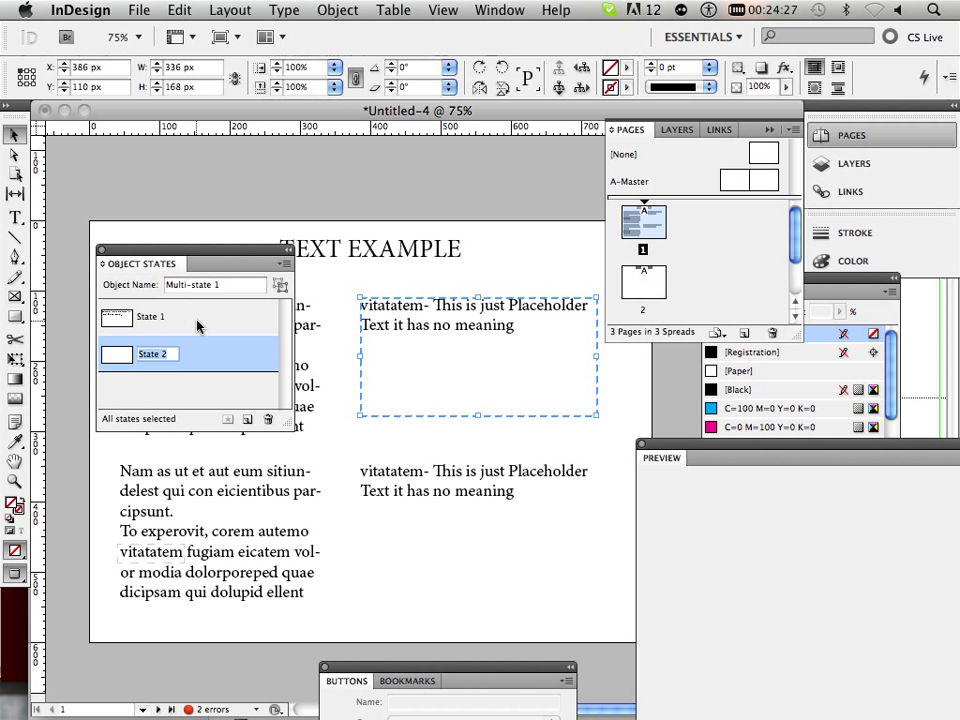
left_click(146, 320)
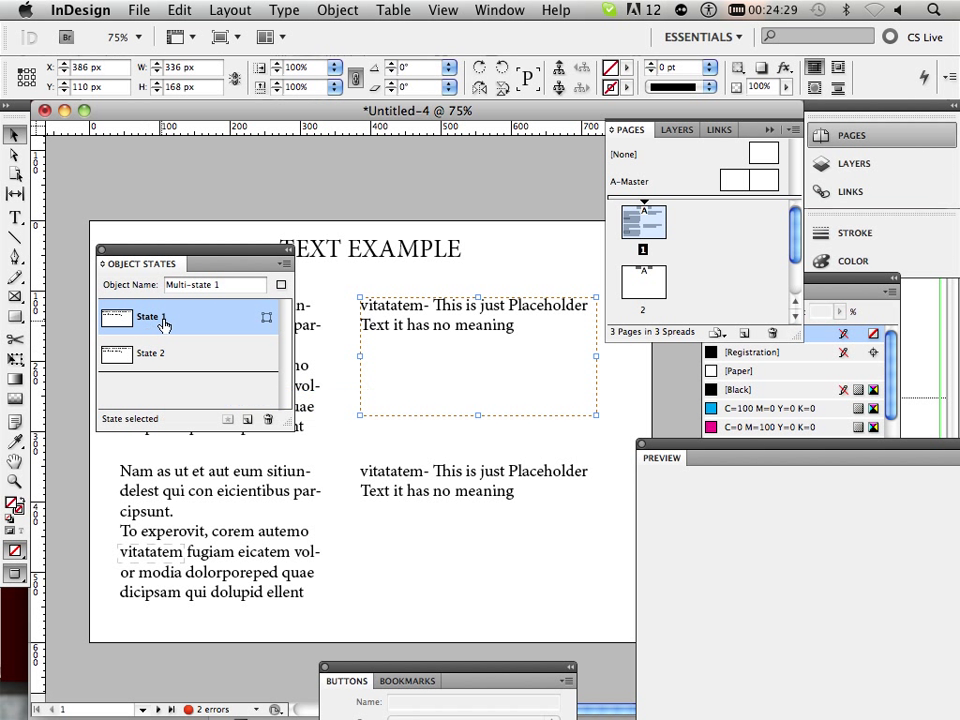
left_click(166, 321)
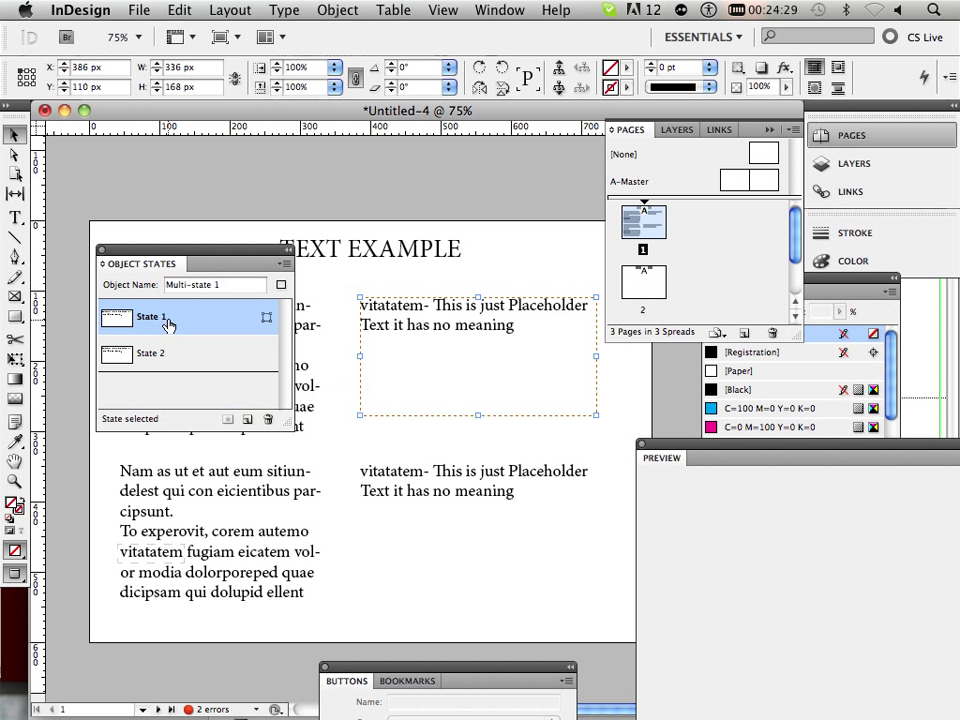
left_click(15, 216)
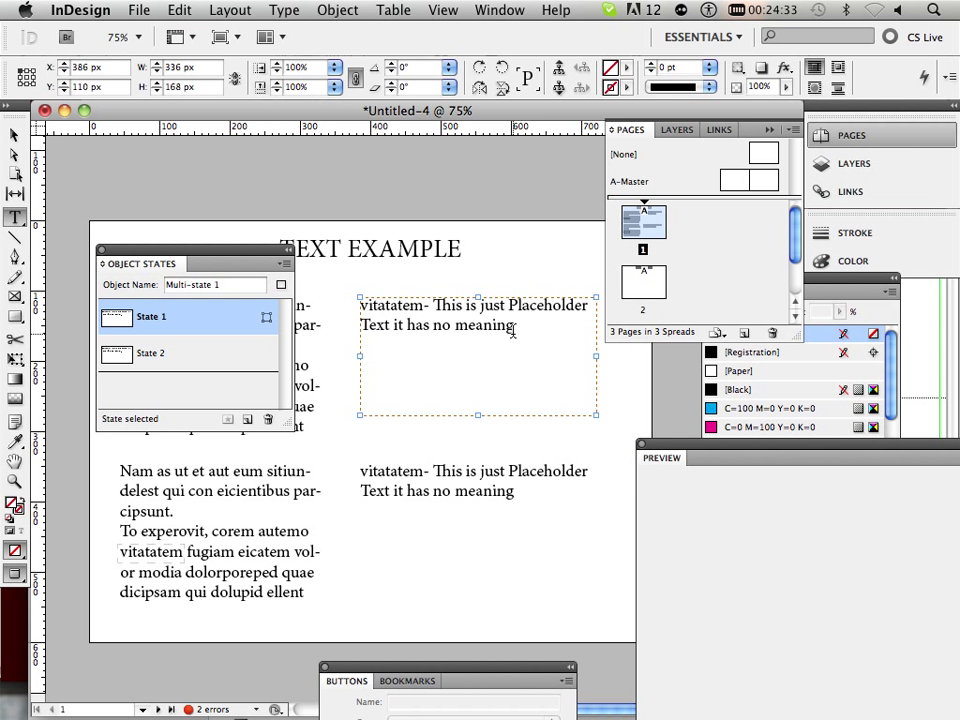
left_click_drag(508, 330, 364, 302)
key("BackSpace")
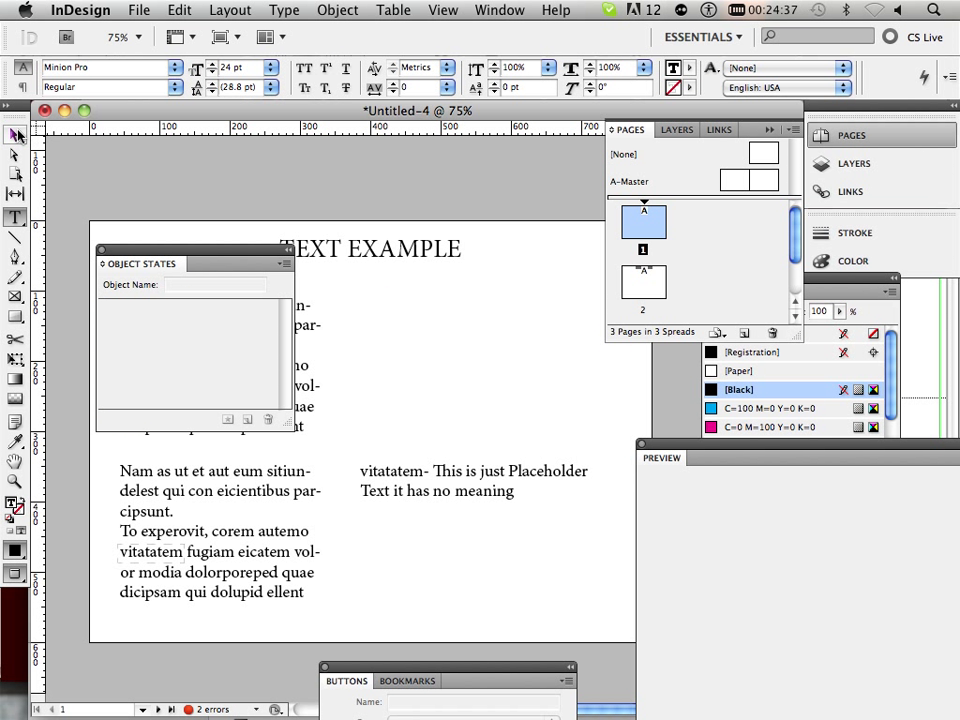
left_click(15, 134)
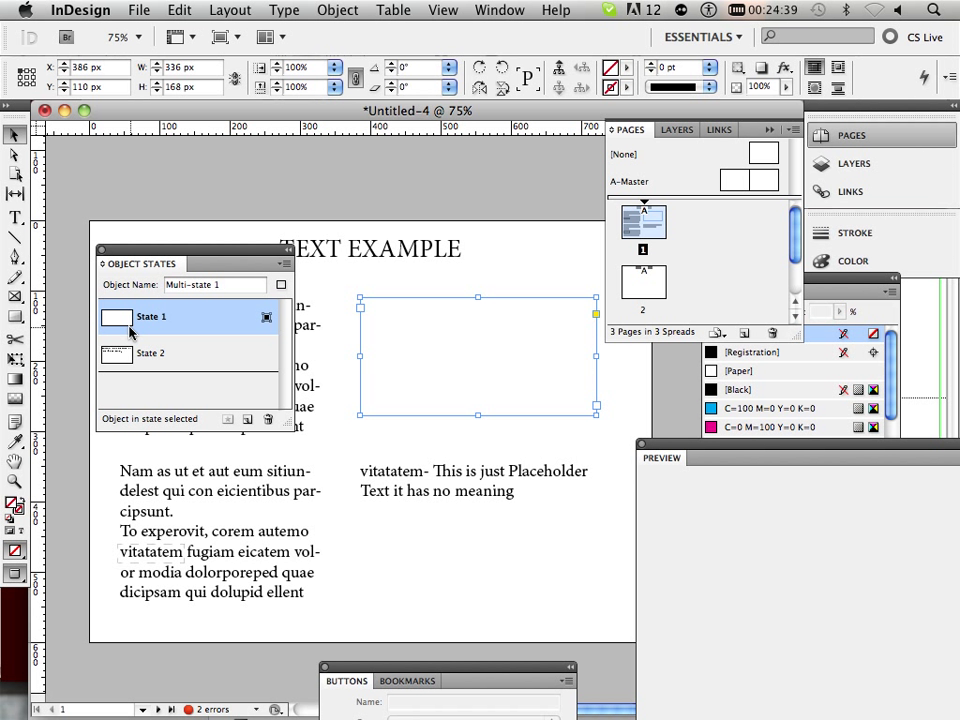
Compare the two states, leave State 2 showing, and move the panel off the top-left paragraph
left_click(180, 355)
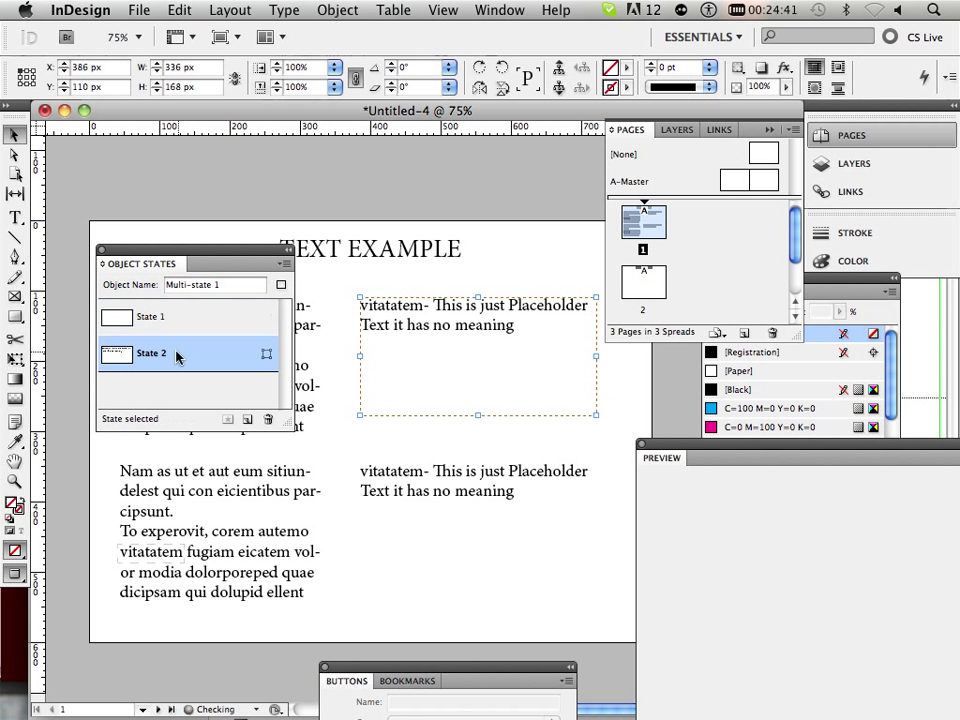
left_click(184, 314)
left_click(184, 357)
left_click(185, 334)
left_click(188, 353)
left_click_drag(185, 258, 361, 500)
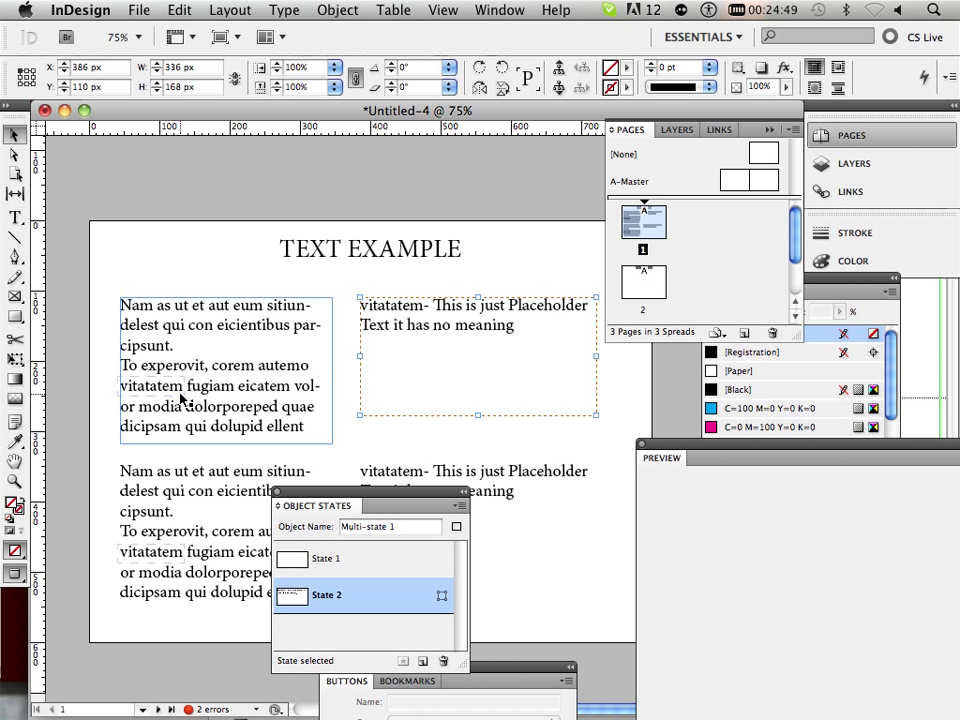
Select the vitatatem rectangle and bring the Buttons panel up beside the text
left_click(181, 399)
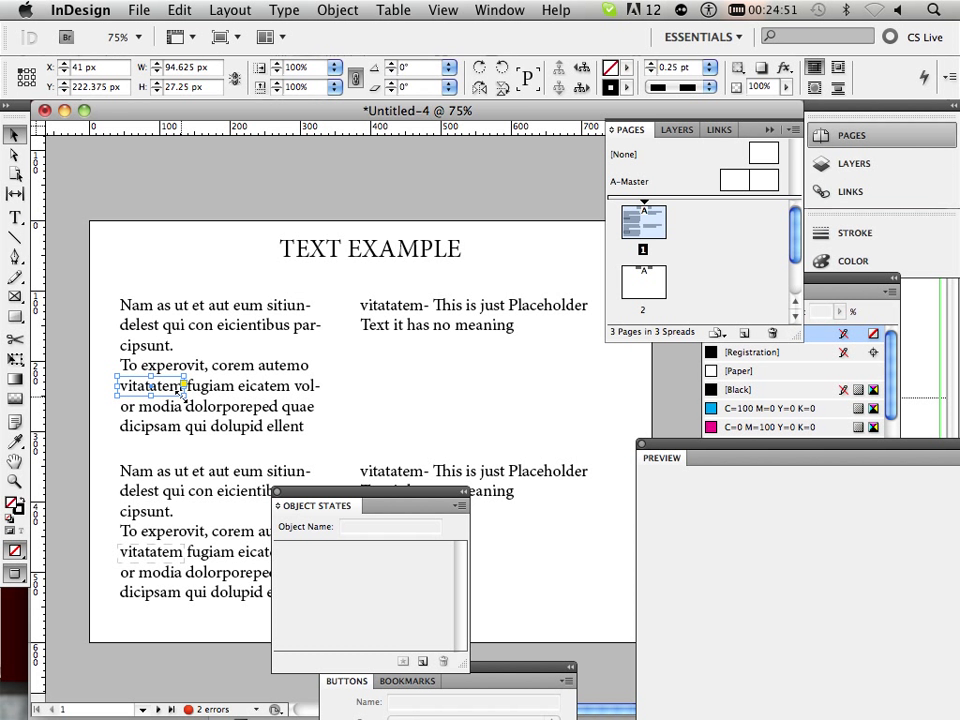
left_click(498, 9)
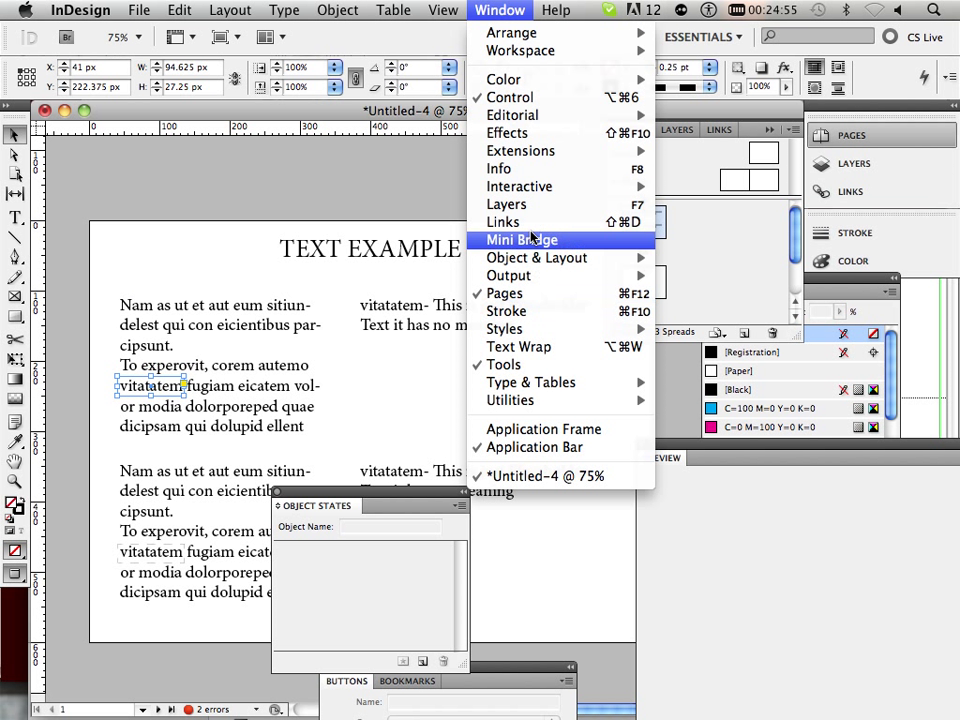
mouse_move(533, 195)
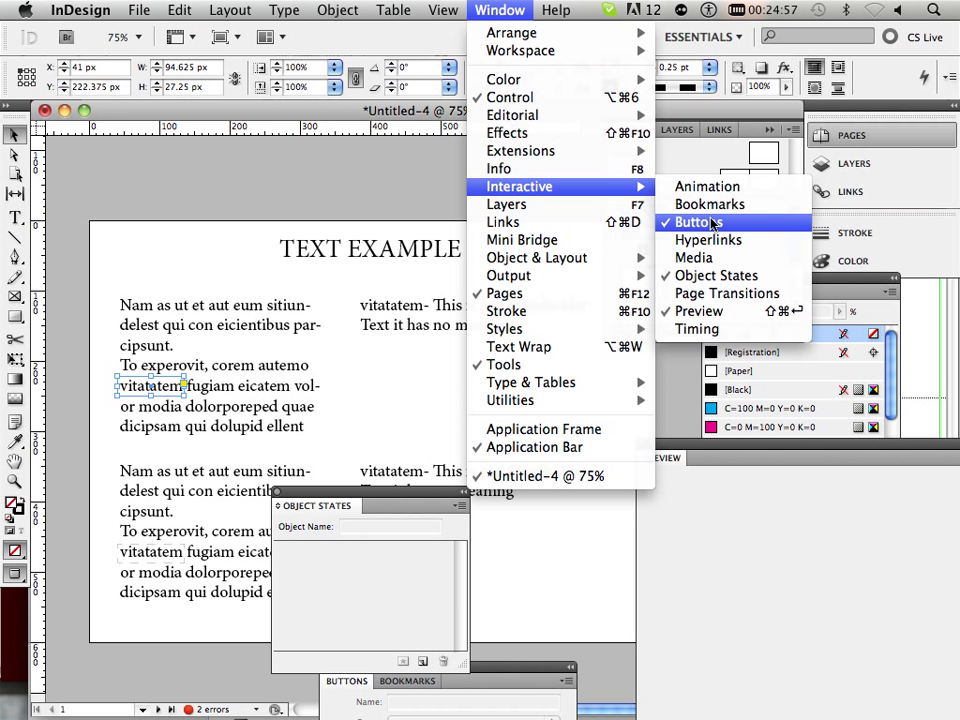
left_click(553, 519)
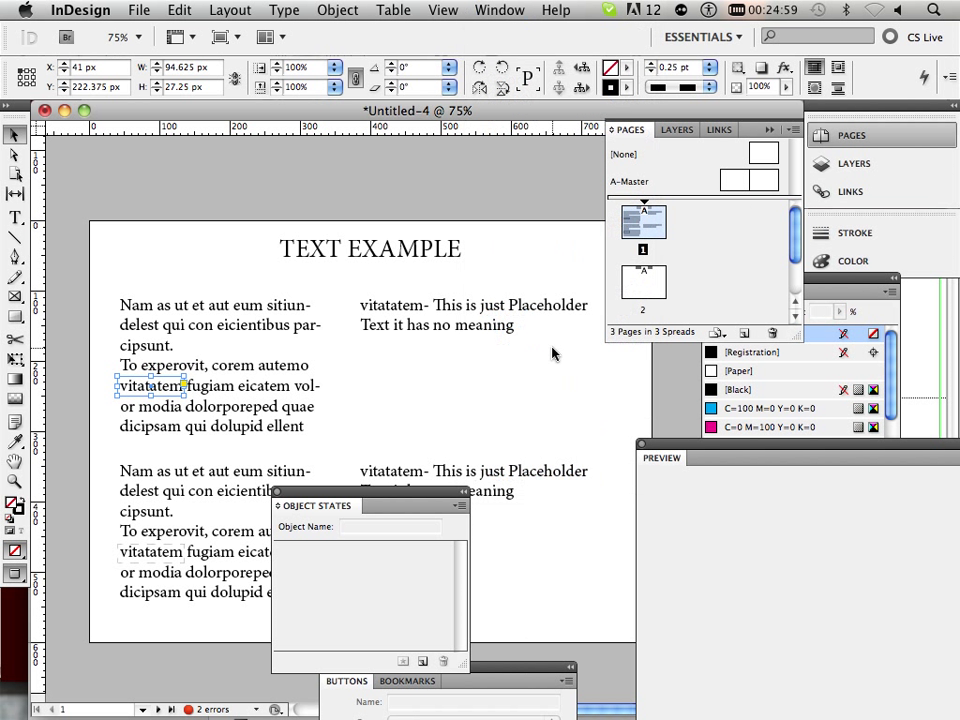
left_click_drag(529, 669, 530, 246)
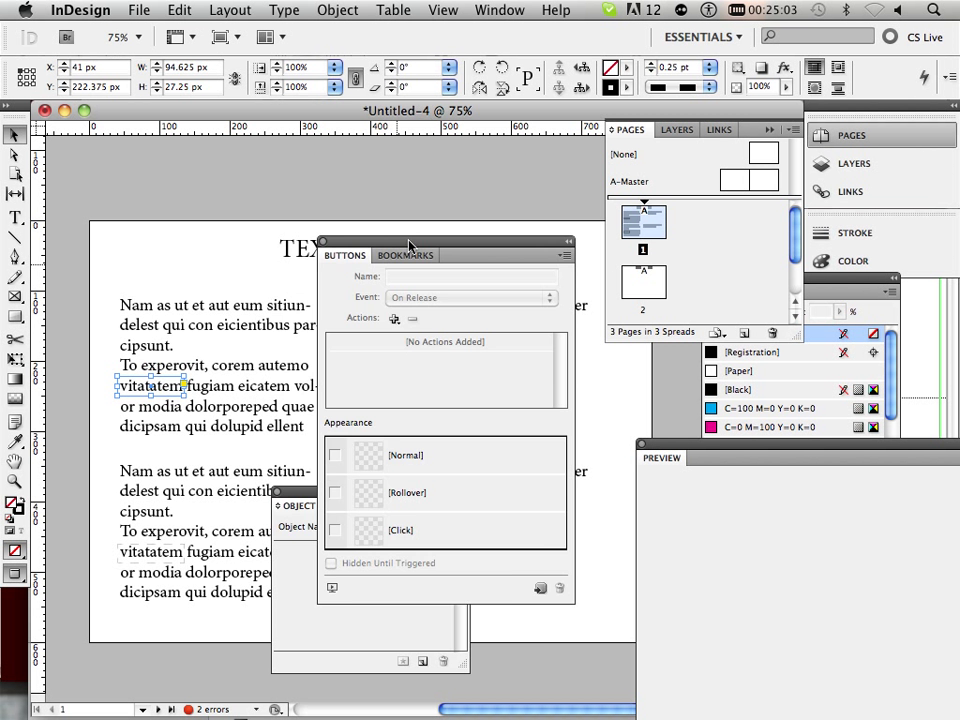
left_click_drag(409, 244, 363, 303)
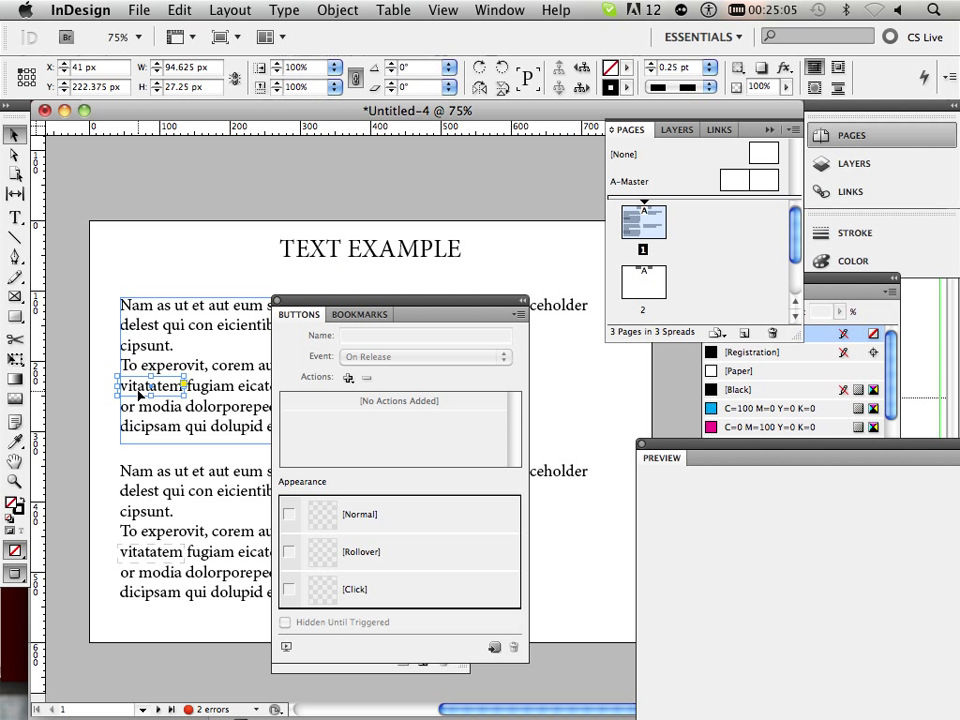
Convert the vitatatem frame to Button 1 with an On Roll Over Go To State action for Multi-state 1
left_click(491, 650)
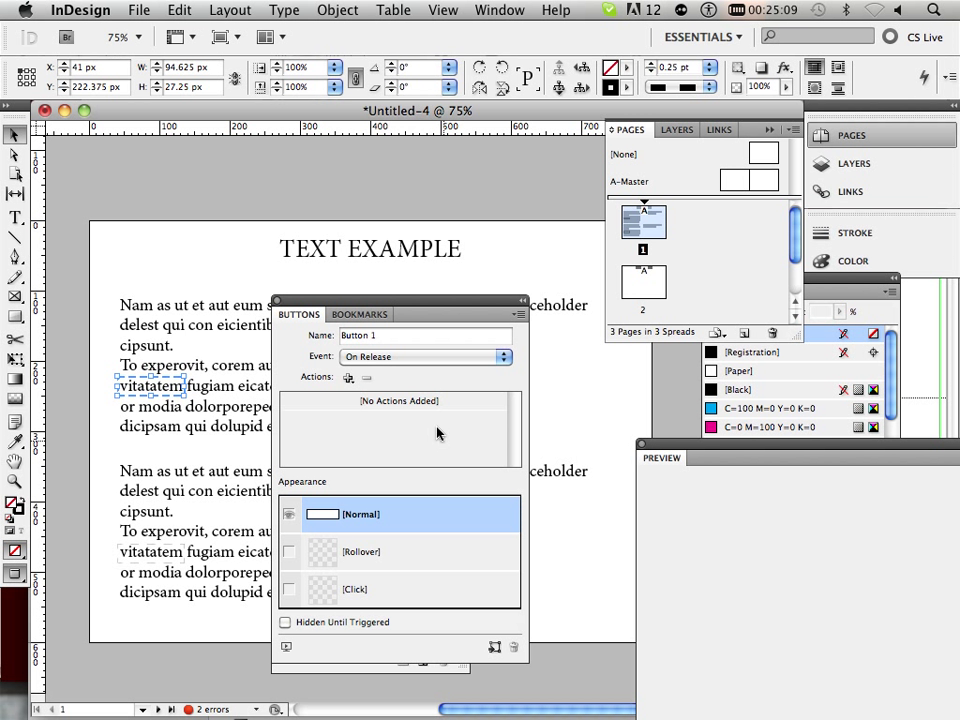
left_click(396, 362)
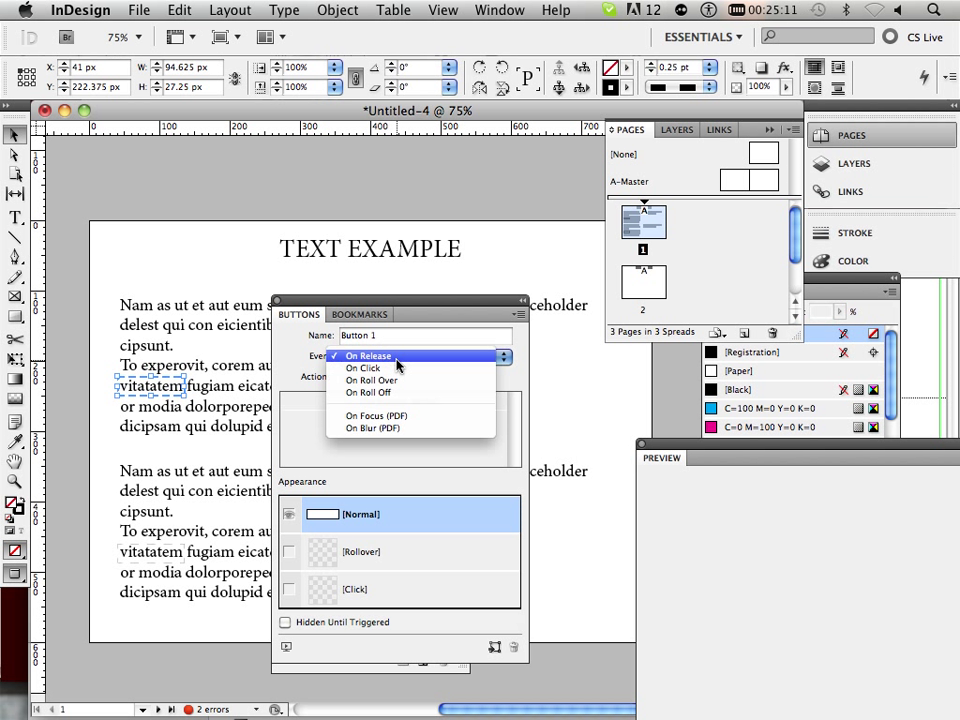
left_click(396, 380)
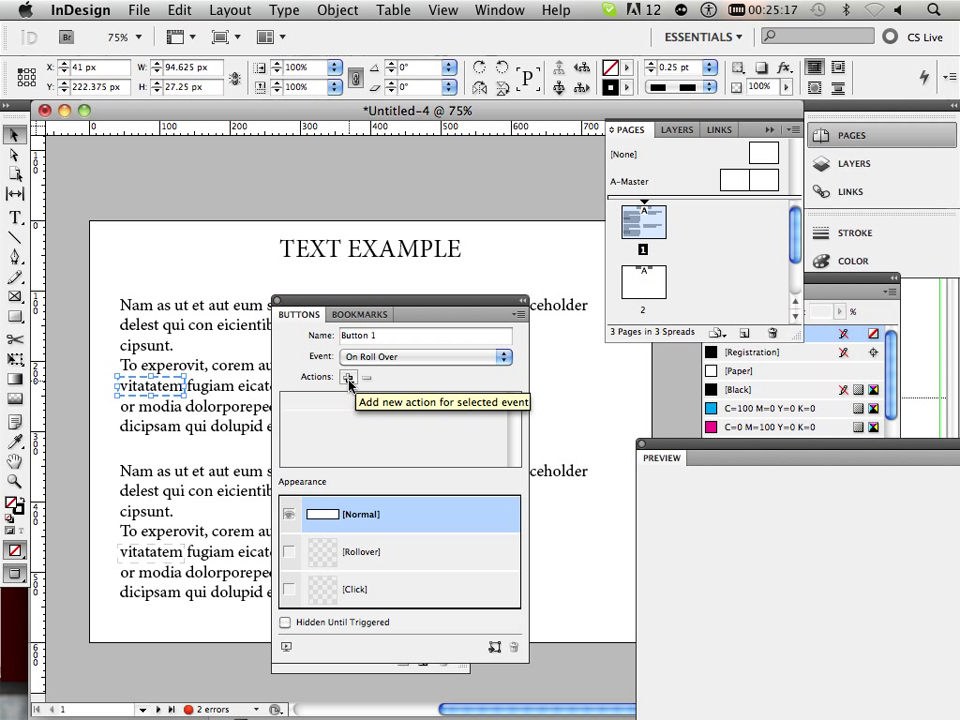
left_click(348, 379)
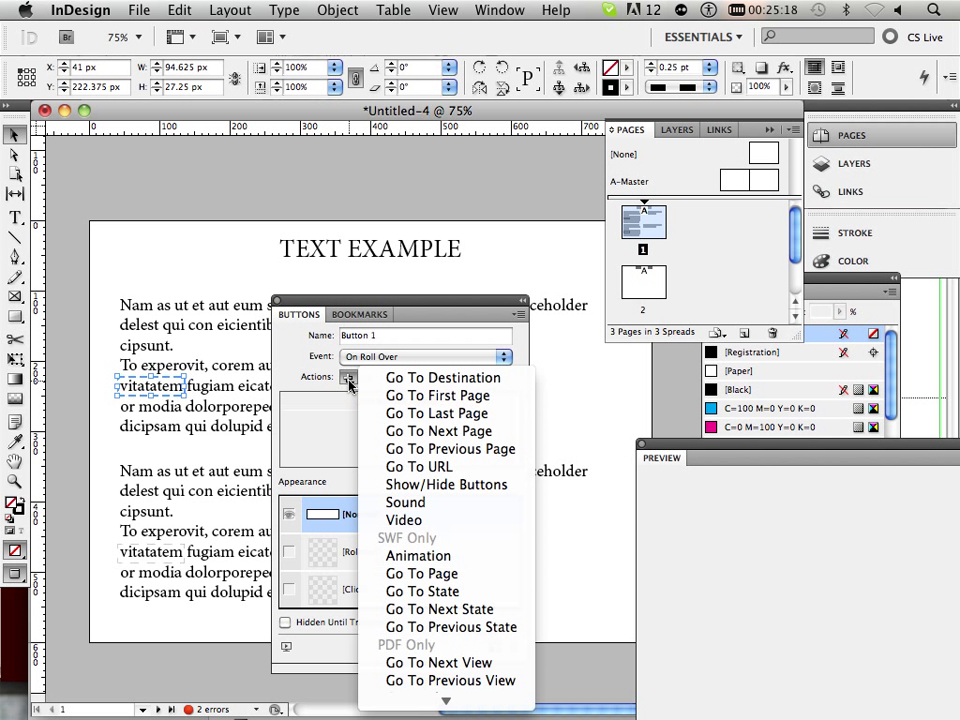
left_click(424, 593)
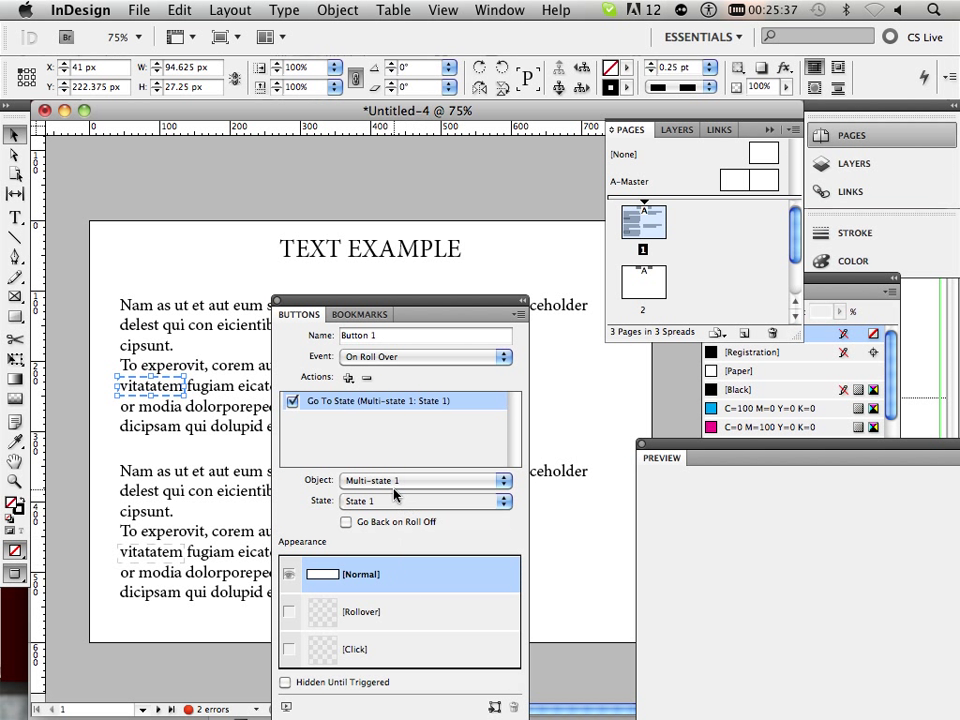
left_click(577, 311)
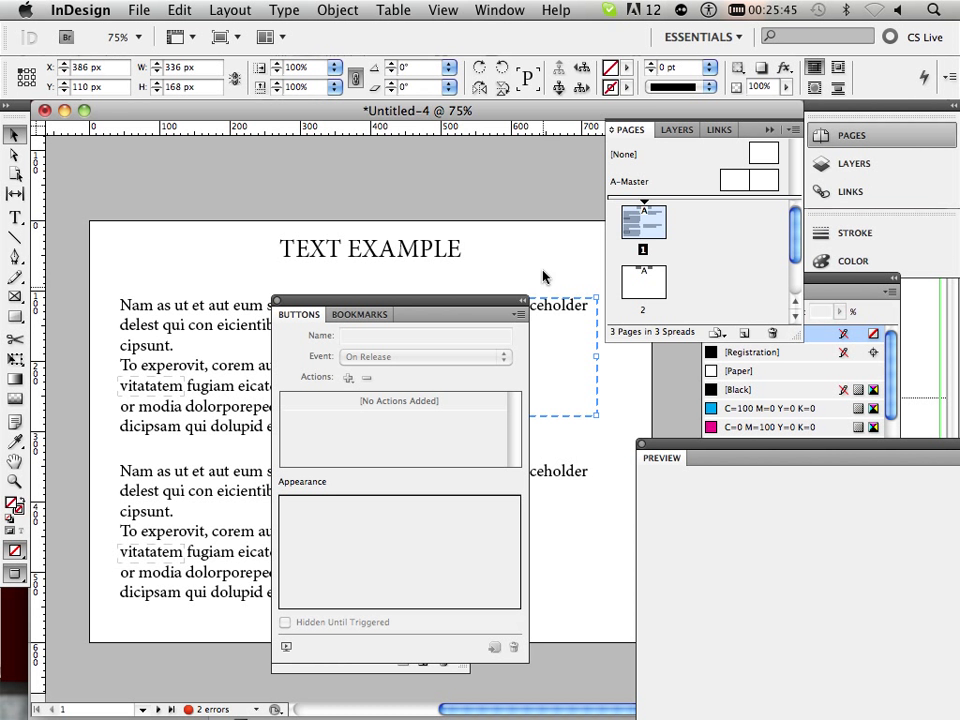
Open the Object States panel and move it away from the Buttons panel
left_click(510, 13)
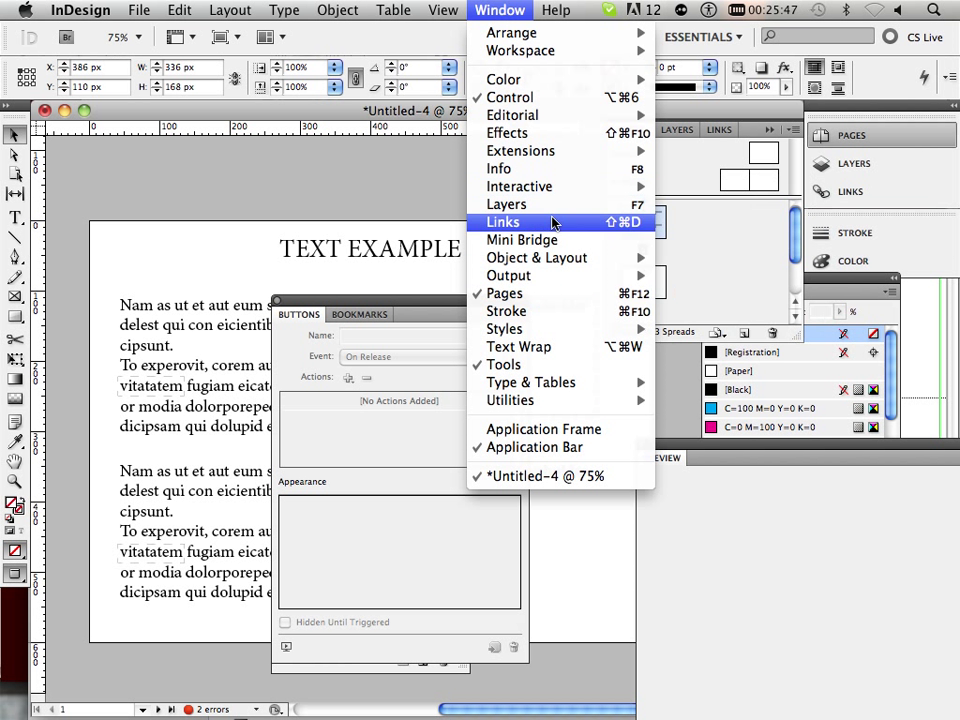
mouse_move(641, 286)
mouse_move(634, 190)
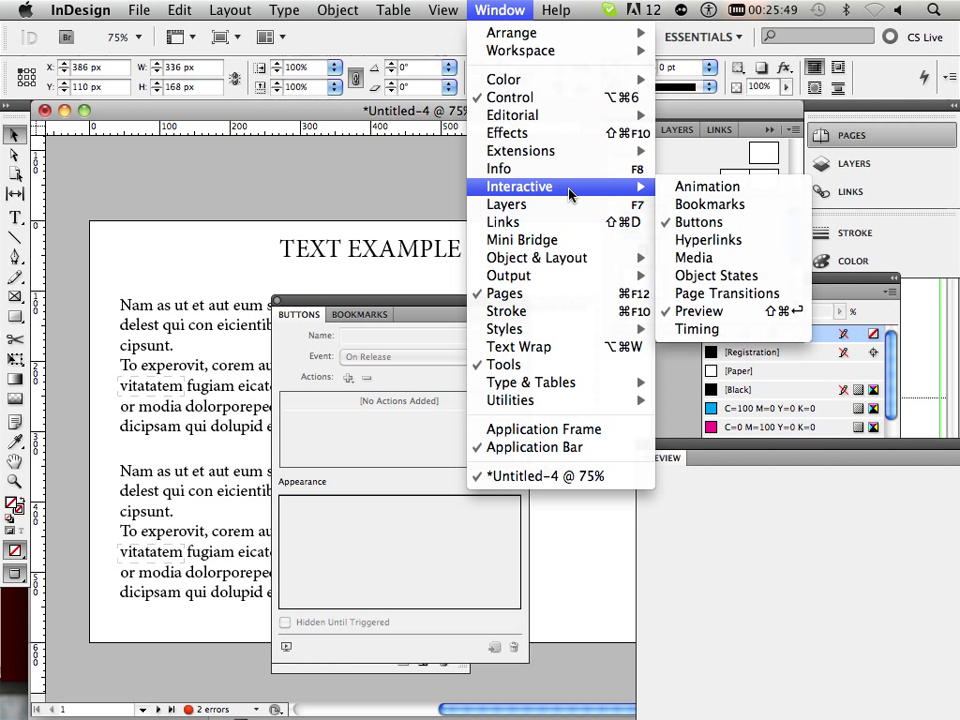
left_click(710, 275)
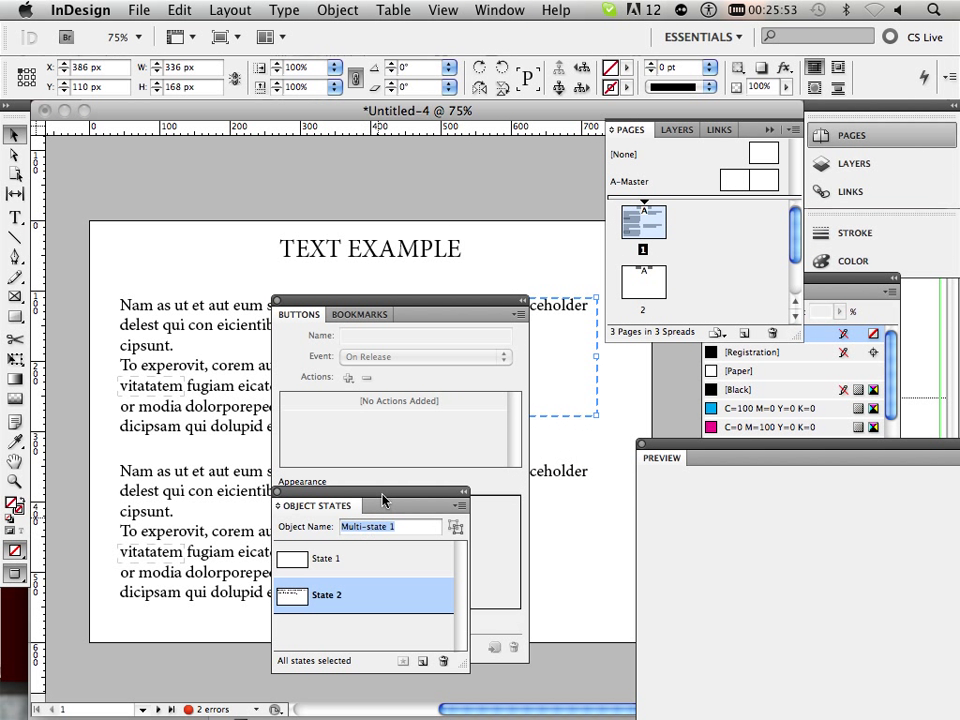
left_click_drag(412, 494, 697, 493)
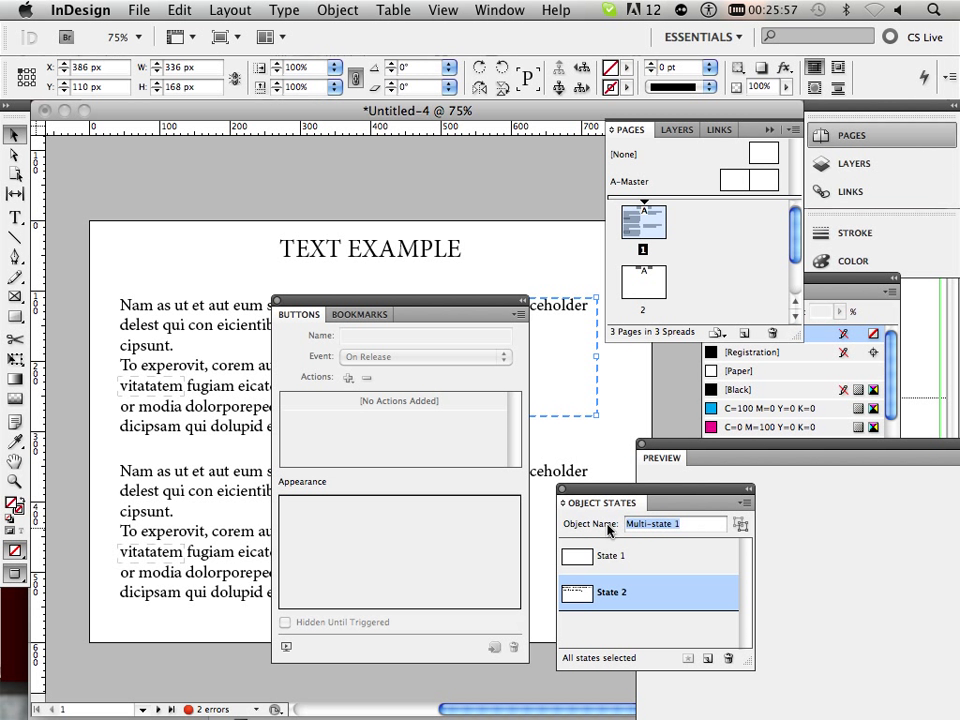
Set Button 1's action to State 2 and enable Go Back on Roll Off
left_click(165, 392)
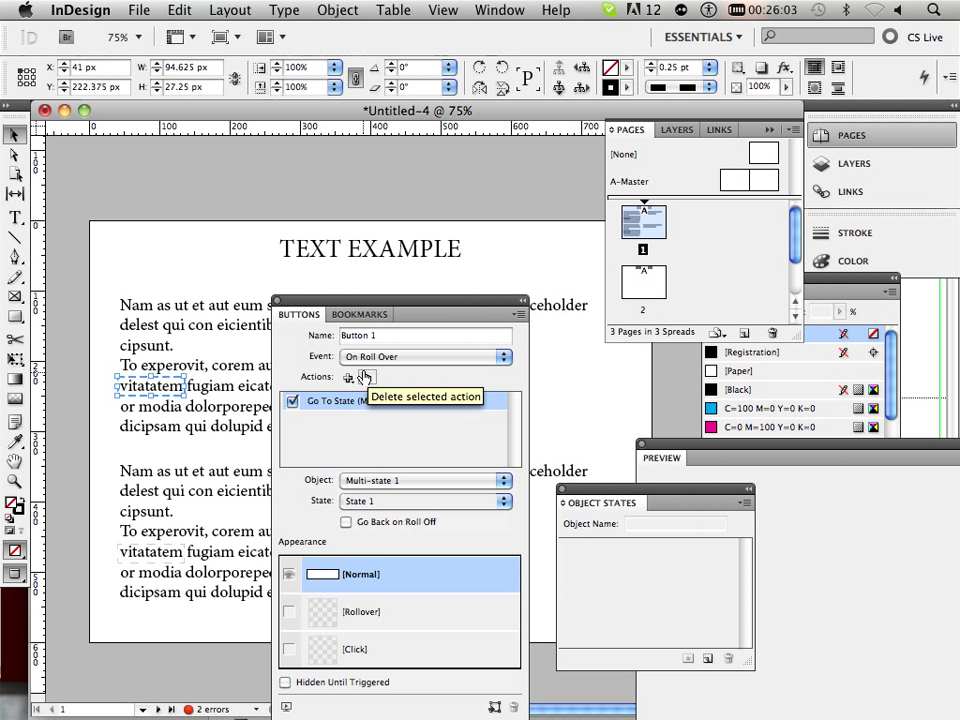
left_click(375, 501)
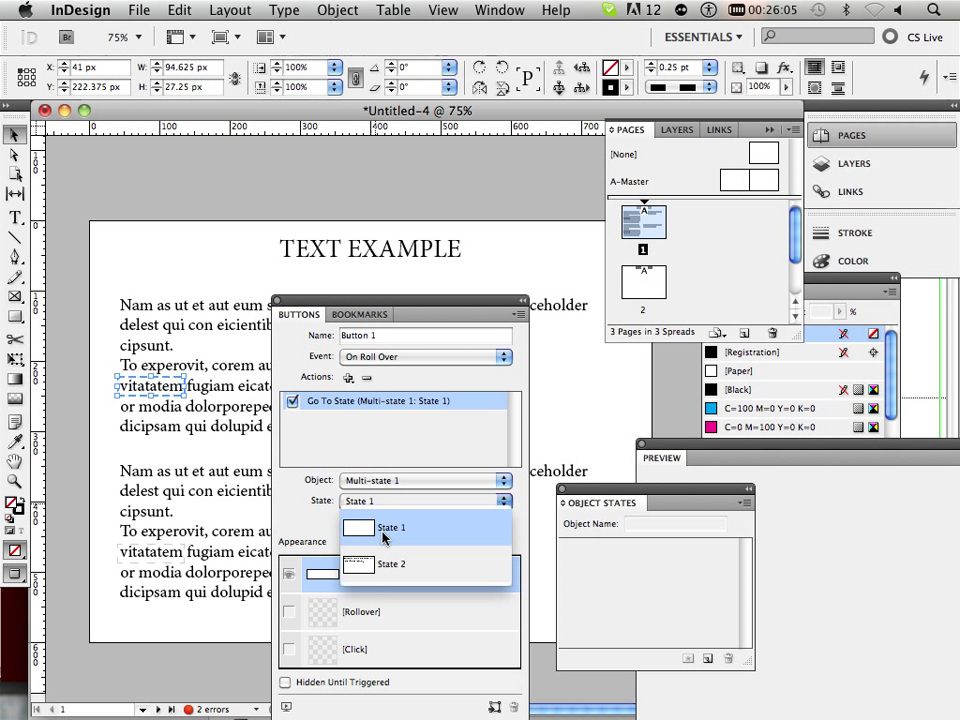
left_click(388, 557)
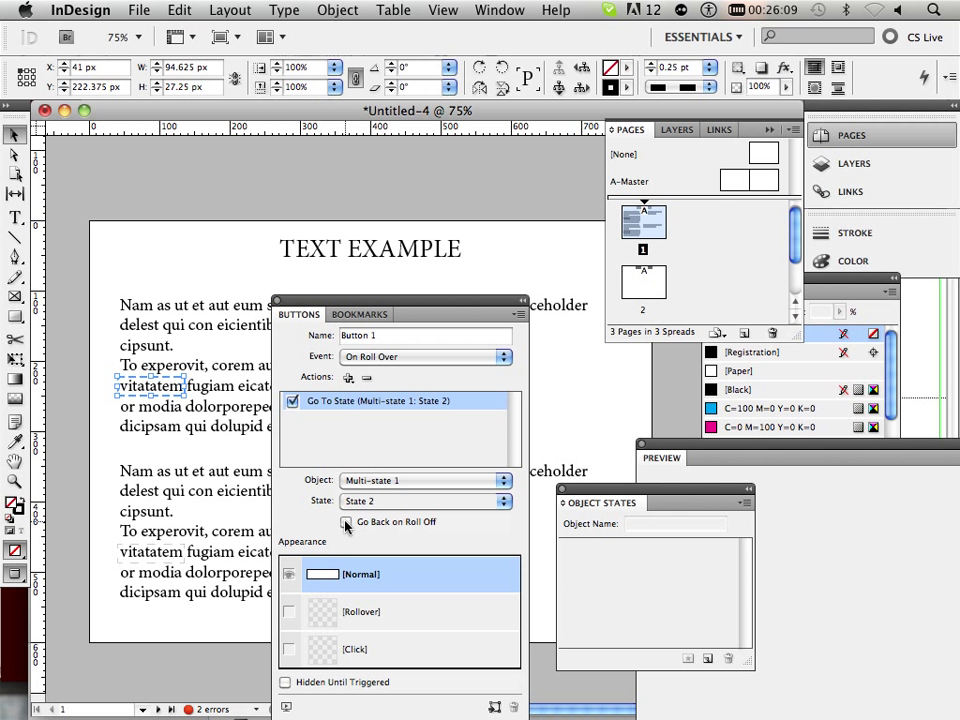
left_click(346, 523)
Preview the spread, confirm the vitatatem definition appears on rollover, then close the preview
left_click_drag(385, 302, 748, 281)
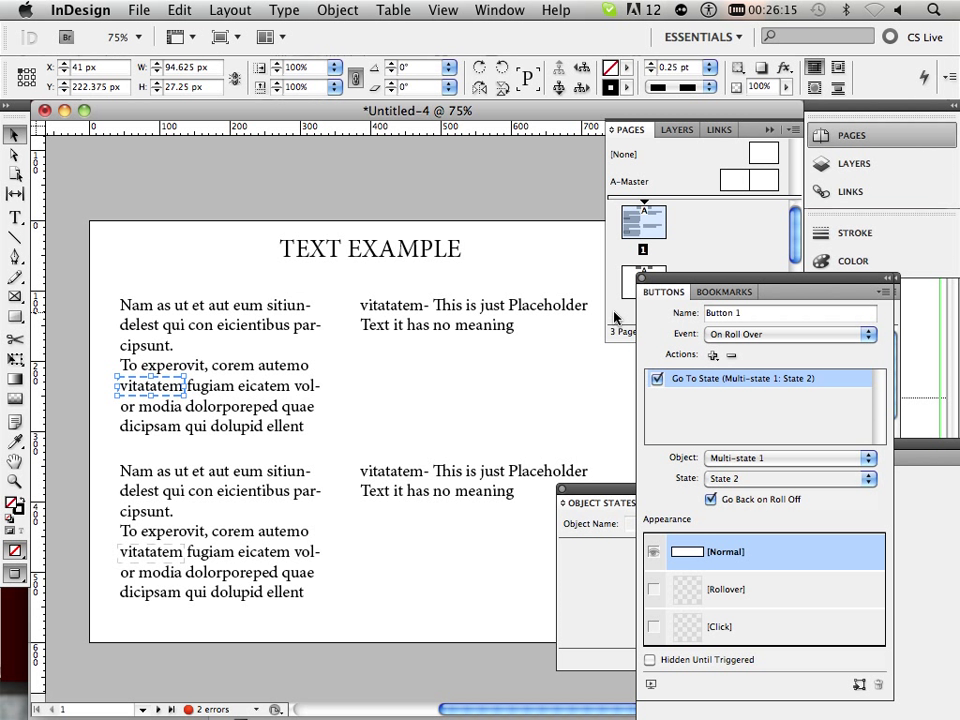
left_click(651, 688)
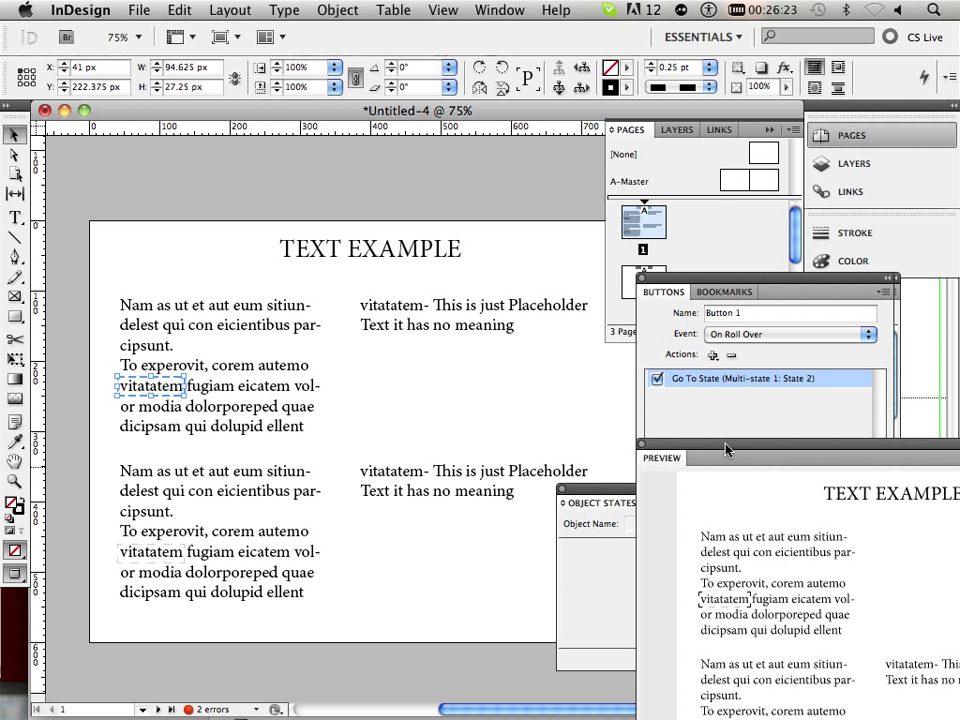
left_click_drag(725, 441, 236, 156)
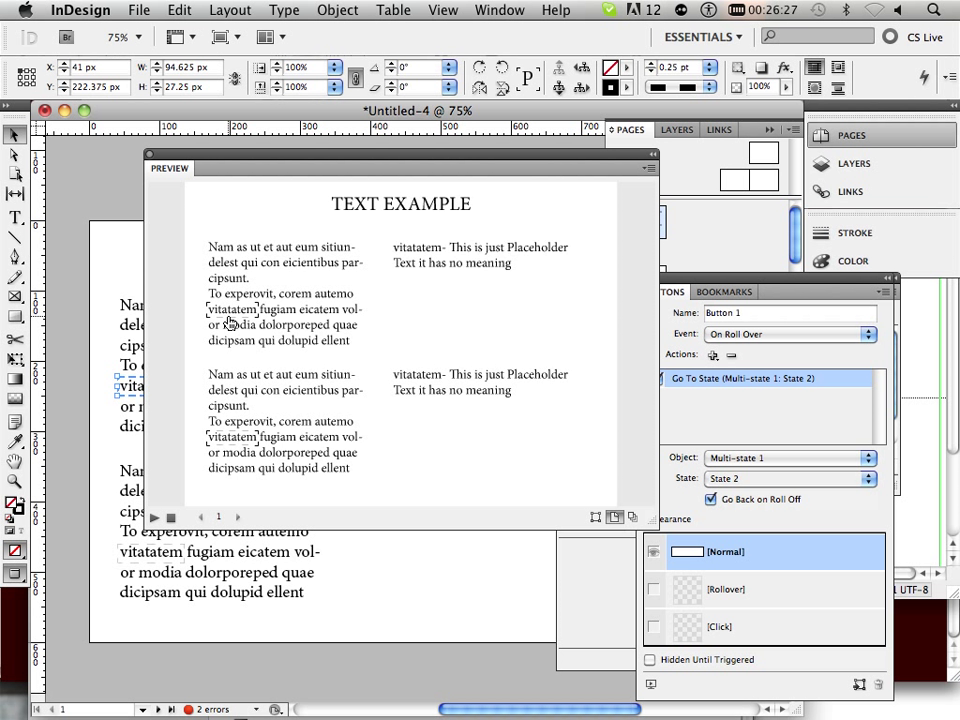
mouse_move(230, 316)
left_click(149, 155)
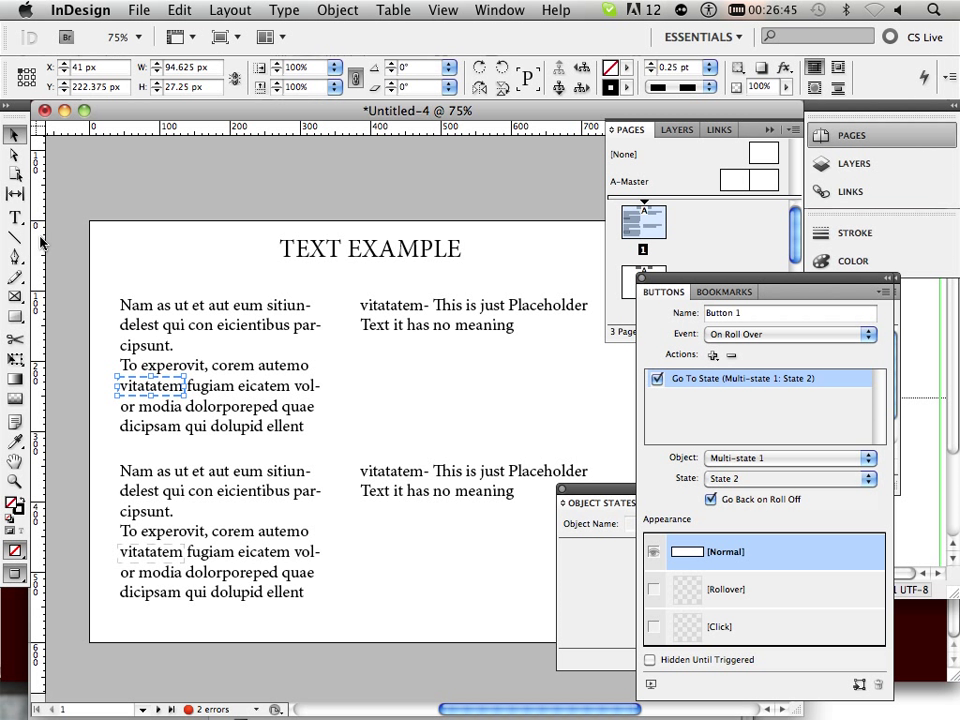
Draw a rectangle over the lower-right text, fill it with Paper and set its stroke to 0 pt
left_click(13, 317)
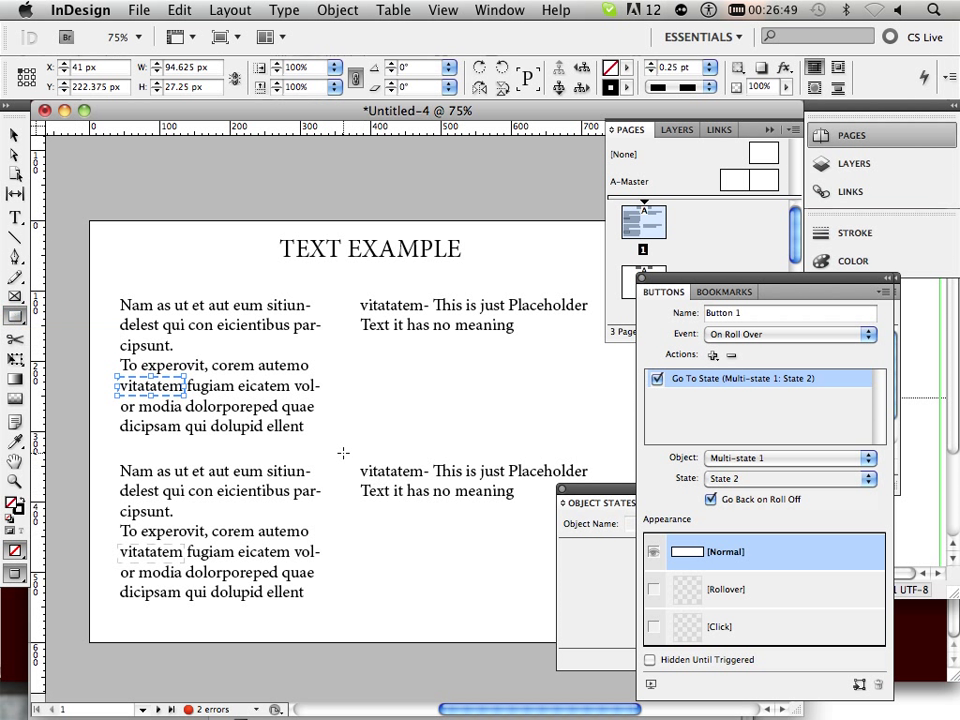
mouse_move(349, 453)
left_mouse_down()
mouse_move(459, 570)
mouse_move(614, 598)
left_mouse_up()
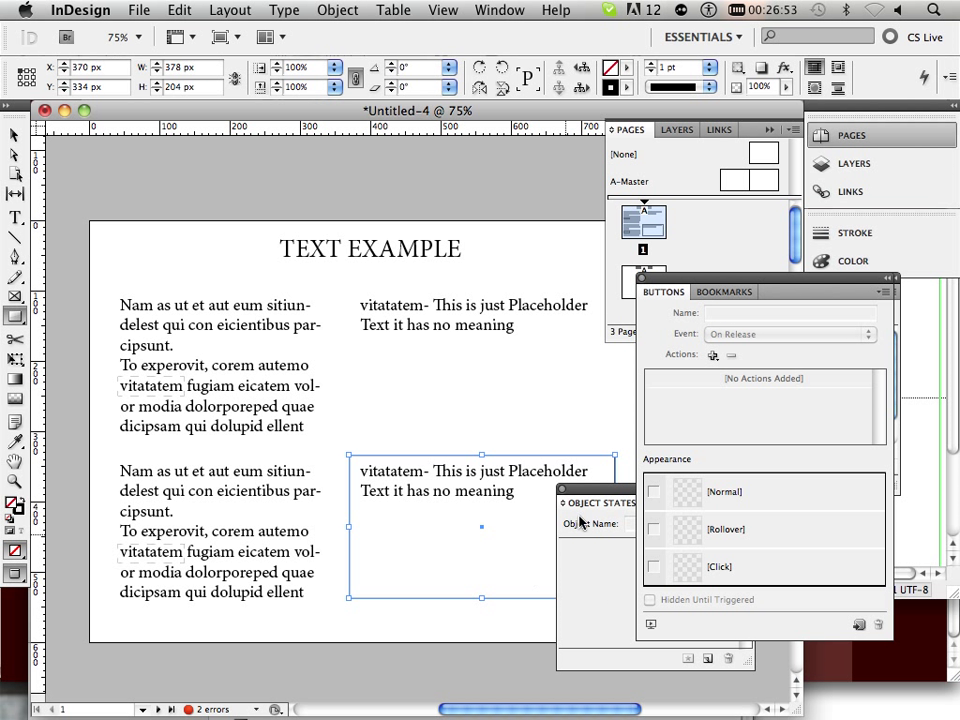
left_click_drag(754, 279, 615, 536)
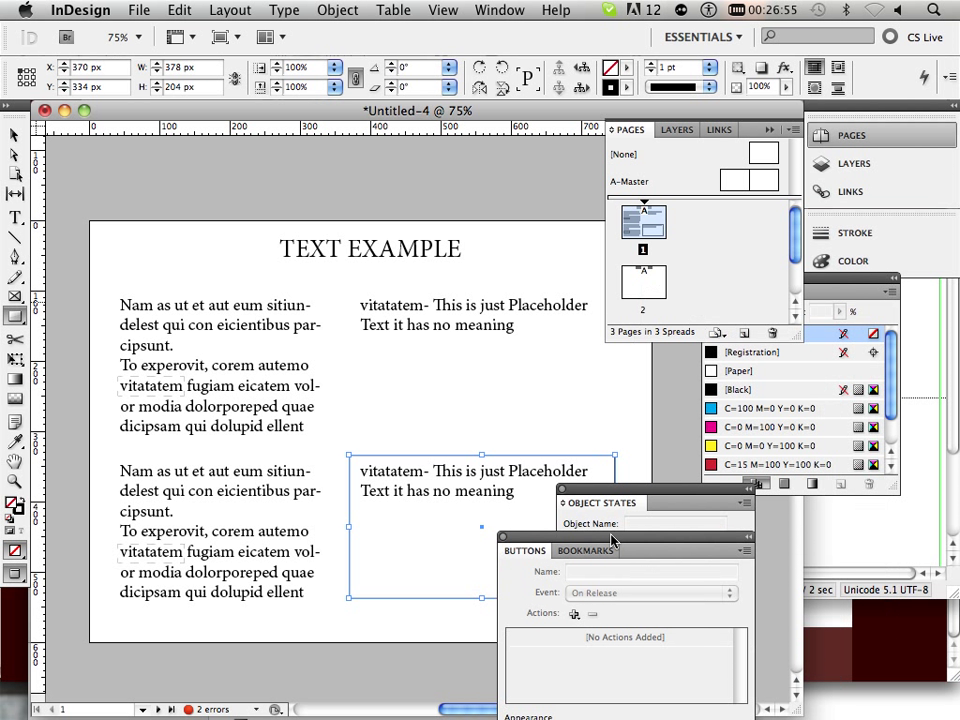
left_click_drag(840, 291, 729, 315)
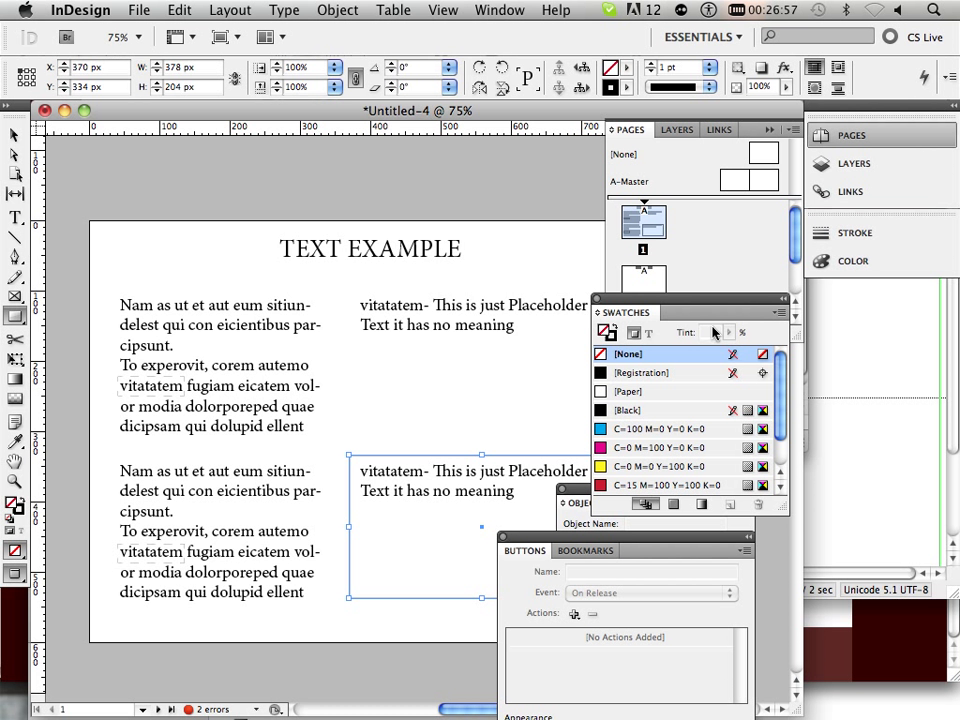
left_click(628, 393)
left_click(497, 10)
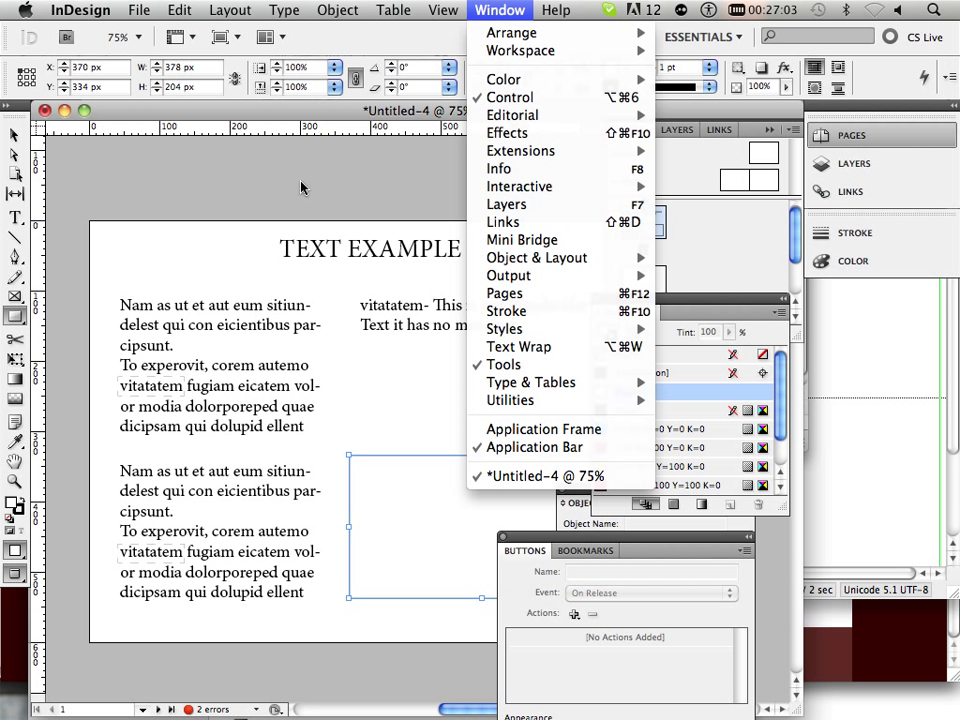
left_click(330, 117)
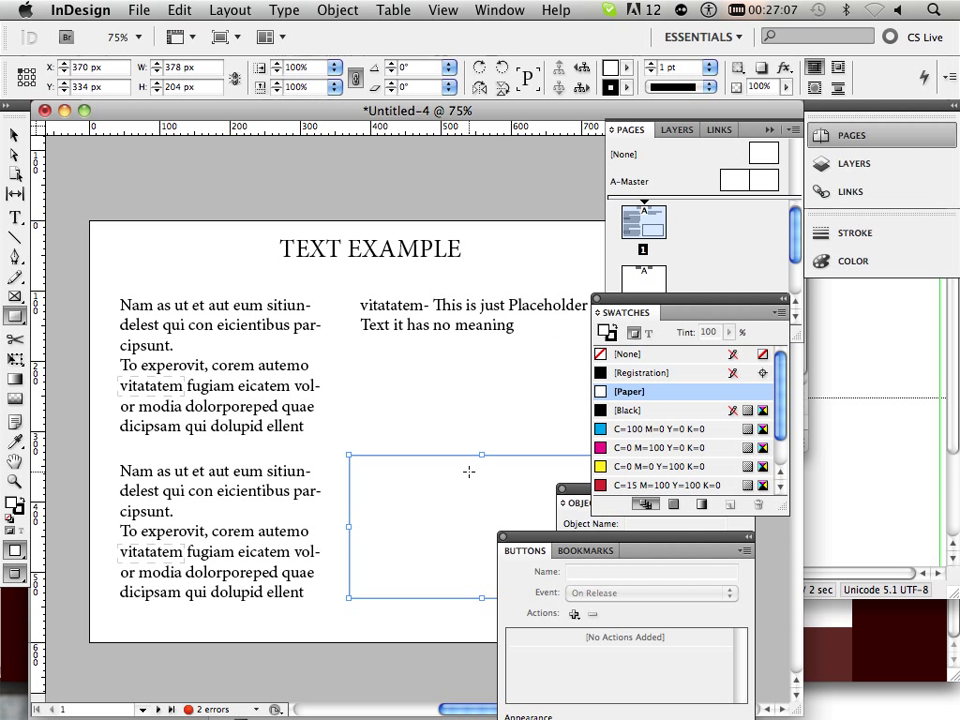
left_click(709, 73)
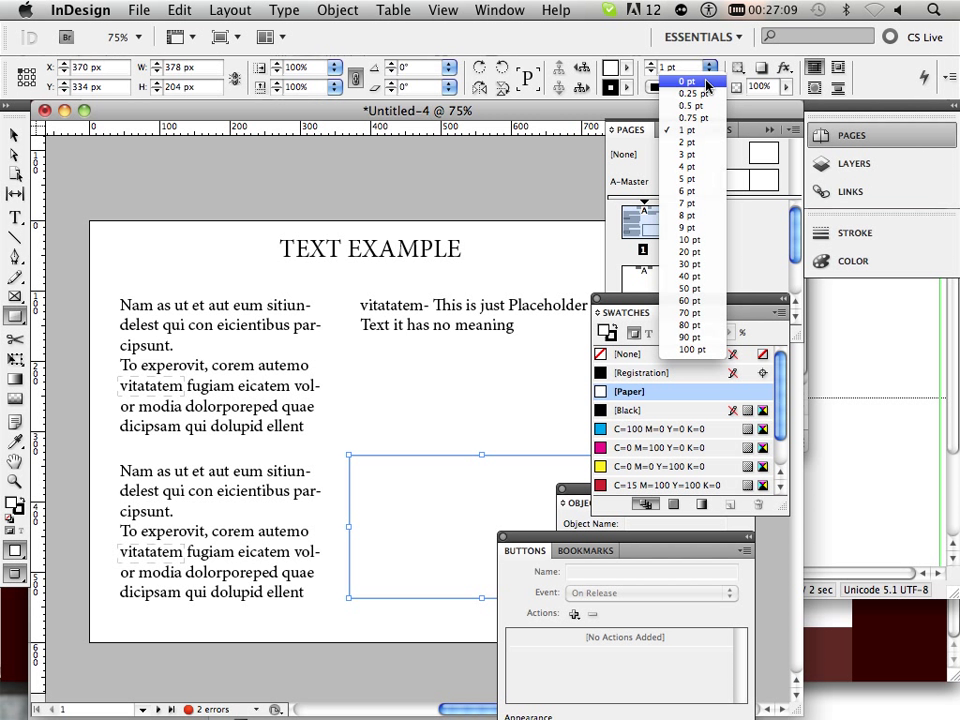
left_click(704, 81)
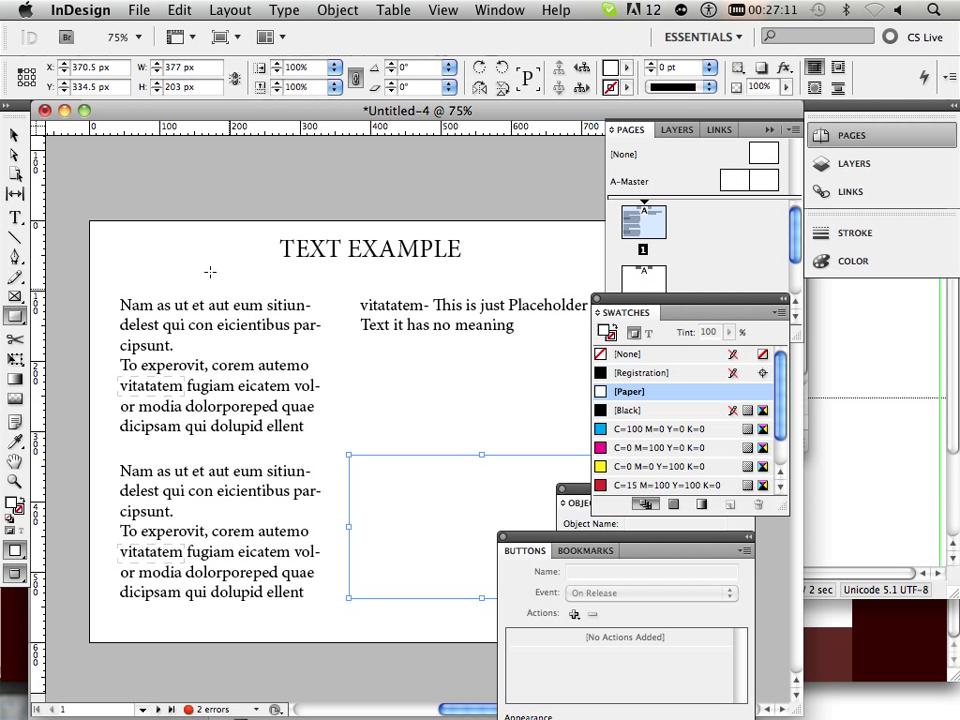
Nudge the white rectangle so it fully covers the lower definition text
left_click(14, 134)
left_click(381, 410)
left_click(364, 474)
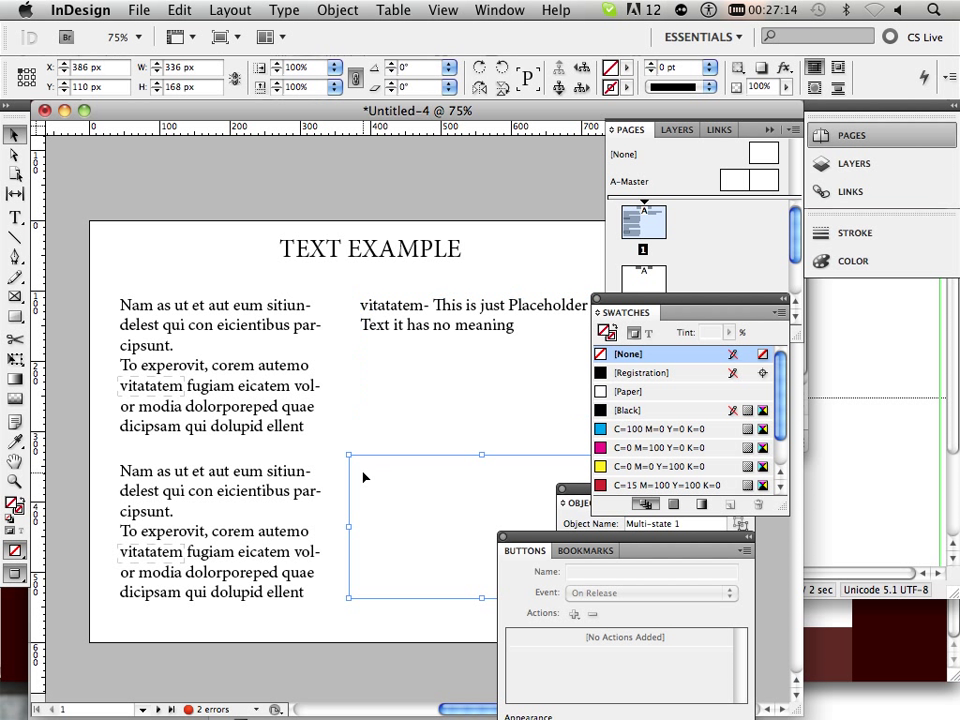
mouse_move(366, 476)
left_mouse_down()
mouse_move(365, 590)
mouse_move(371, 471)
mouse_move(370, 480)
left_mouse_up()
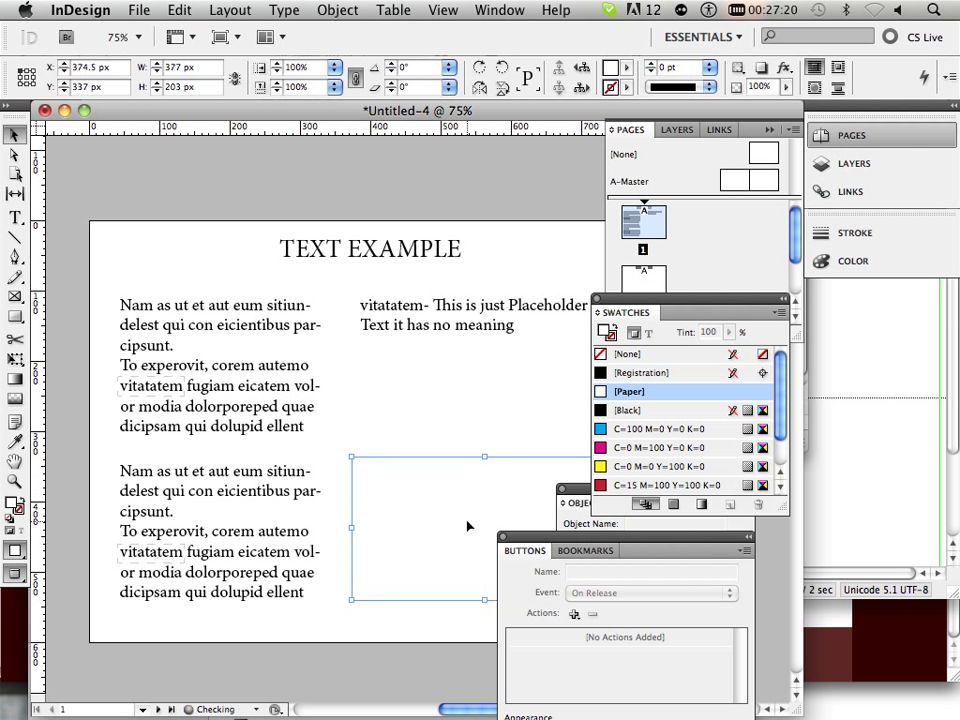
Convert the Paper-white cover rectangle into a button and name it cover_vat
left_click_drag(562, 537, 609, 213)
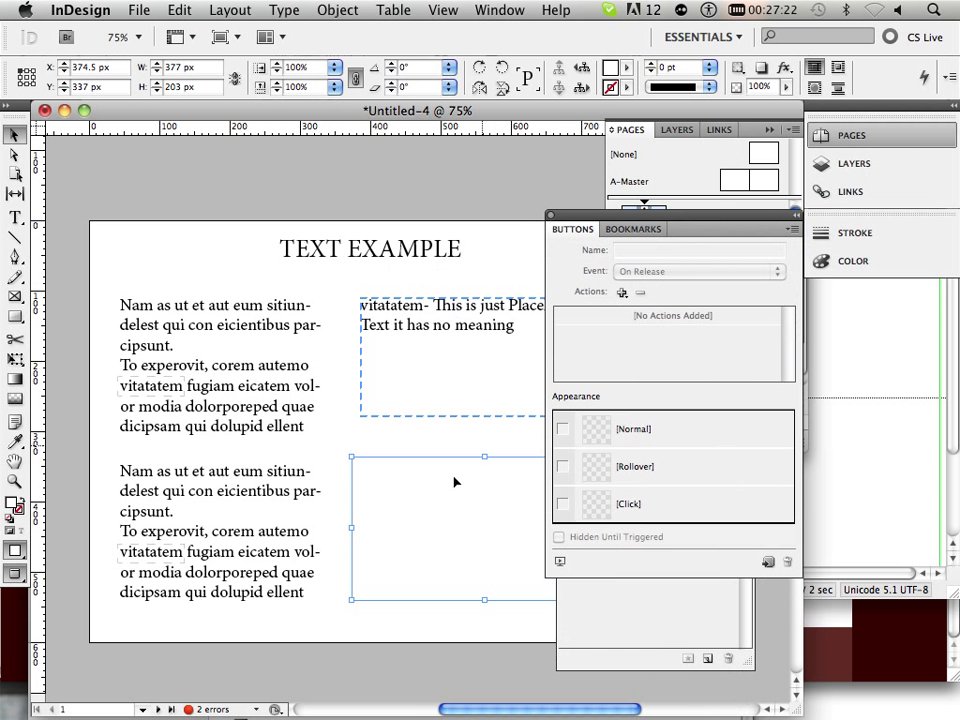
left_click(767, 563)
left_click(586, 250)
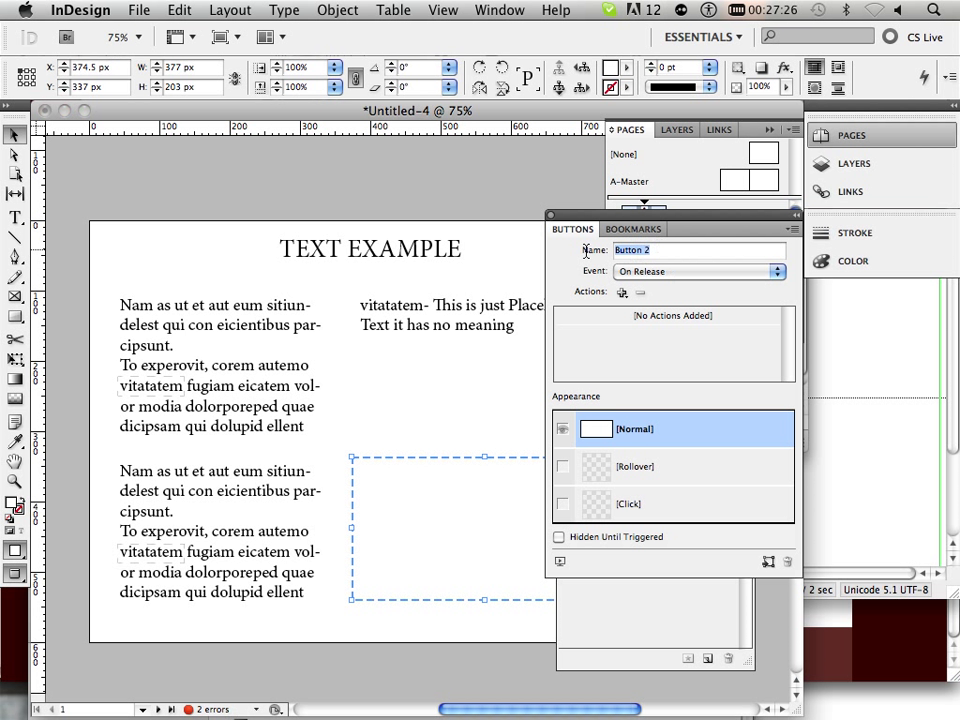
type("cover_vat")
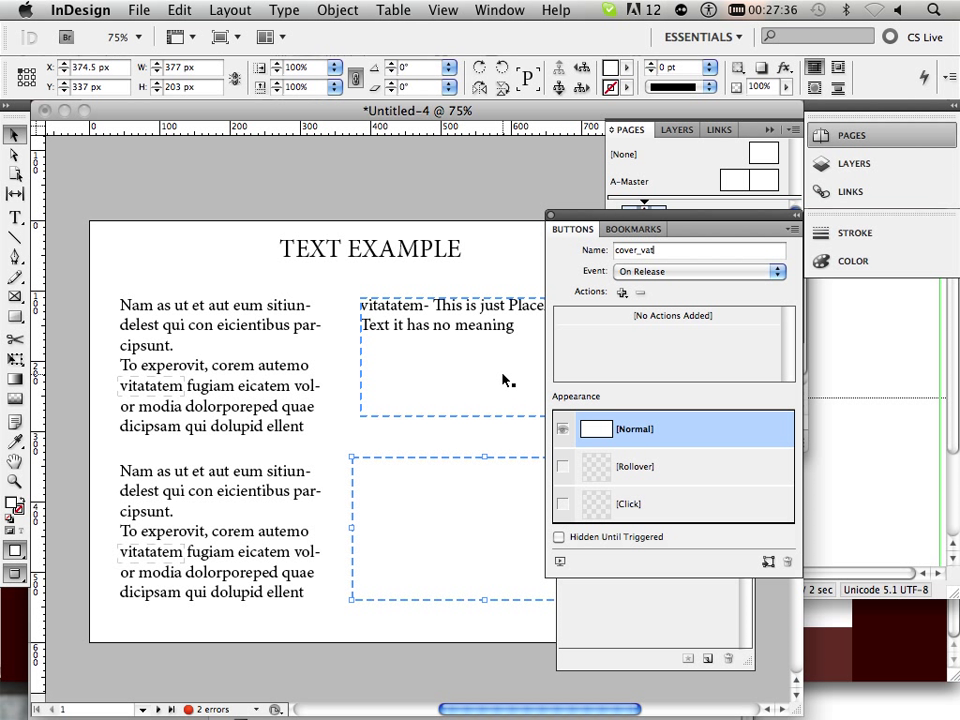
left_click(204, 263)
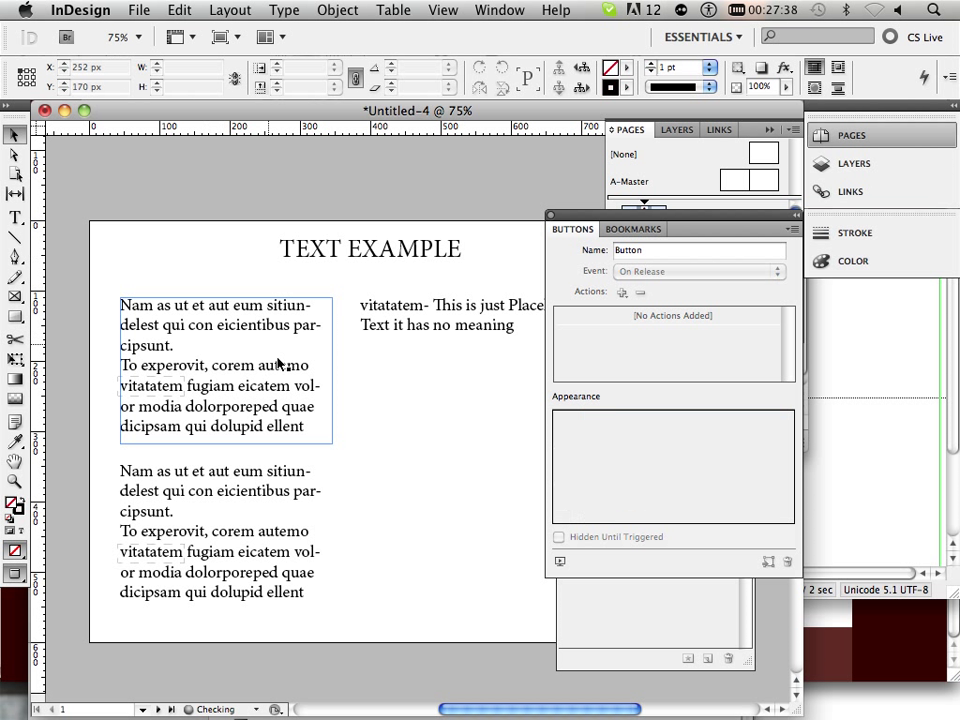
Convert the lower vitatatem word frame into Button 3 triggered On Roll Over
left_click(165, 549)
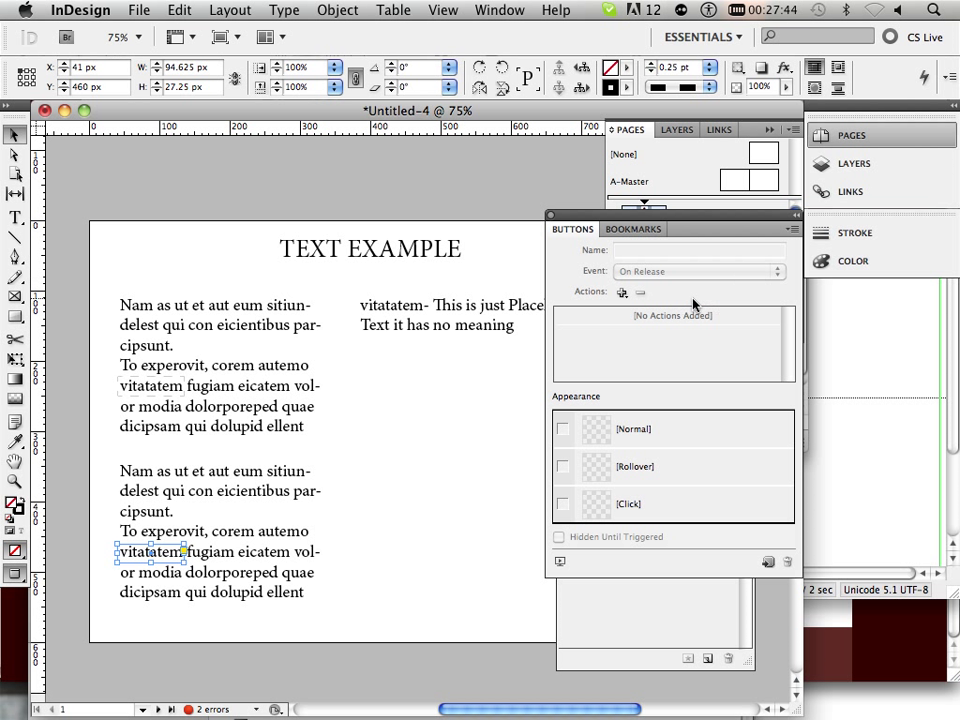
left_click(767, 562)
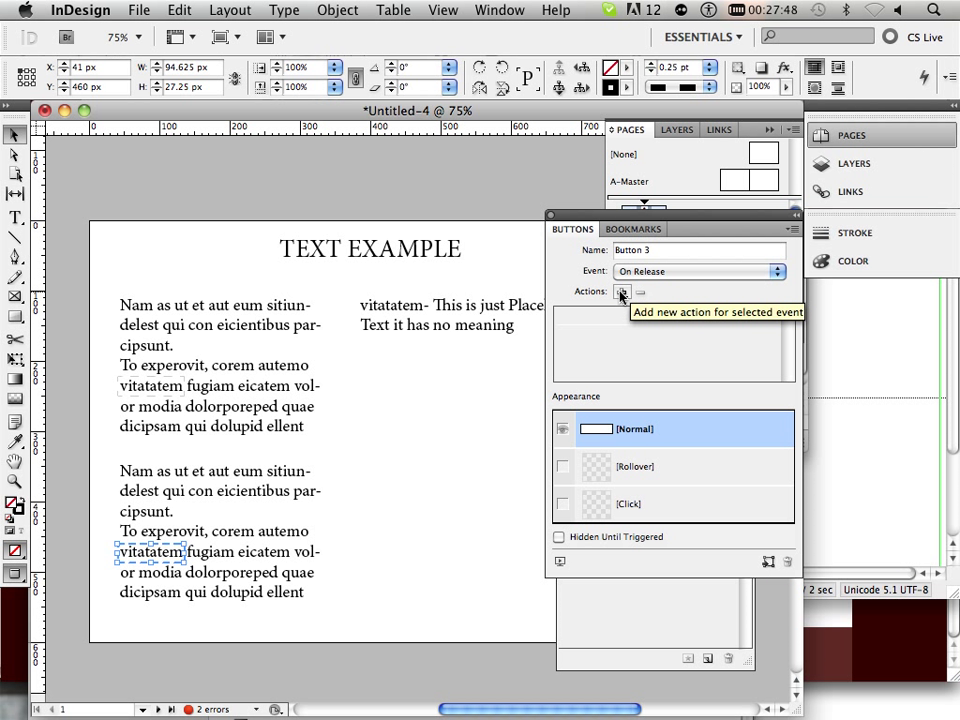
left_click(622, 292)
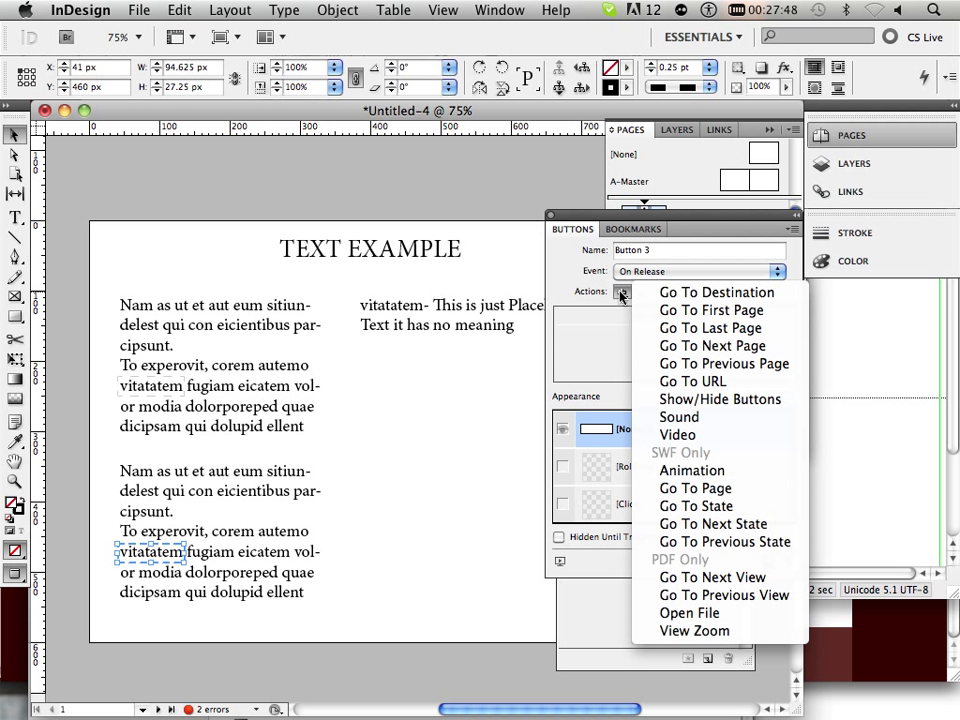
left_click(748, 403)
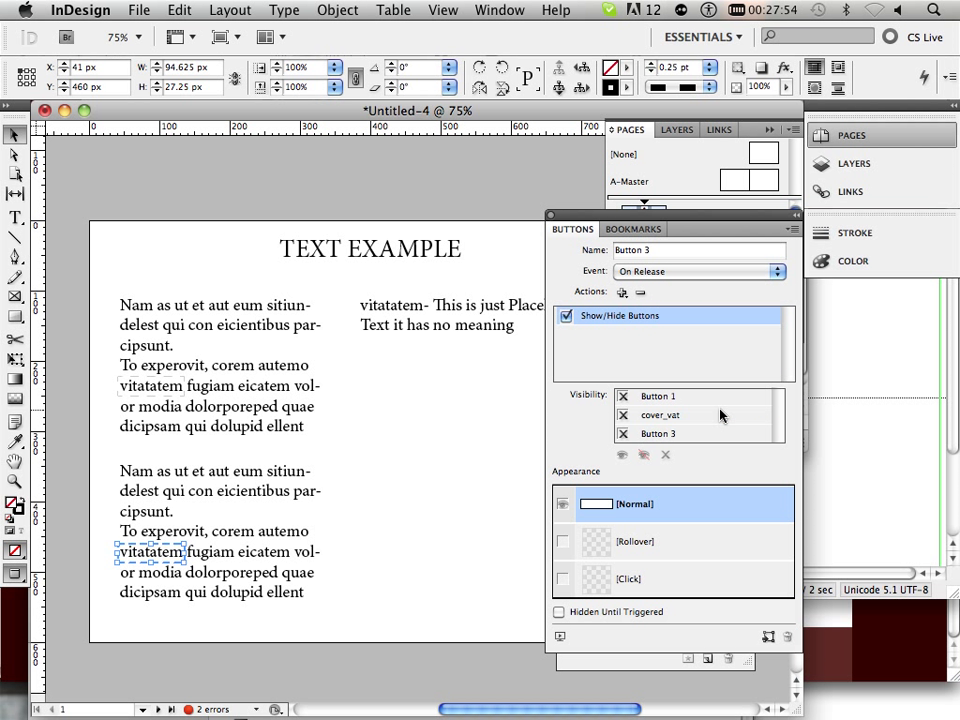
left_click(679, 276)
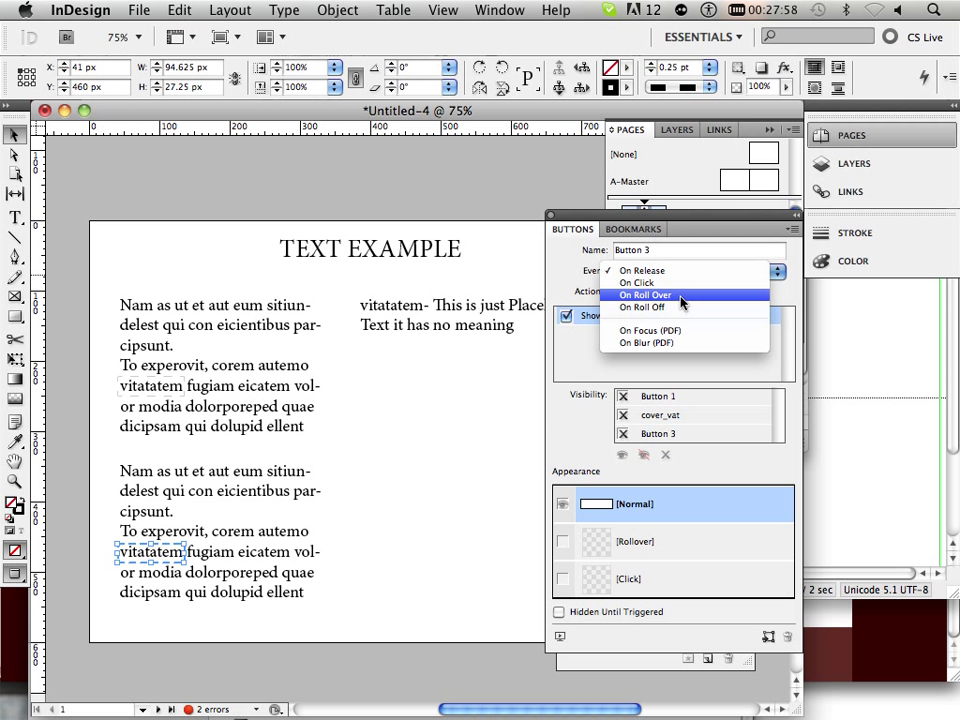
left_click(680, 297)
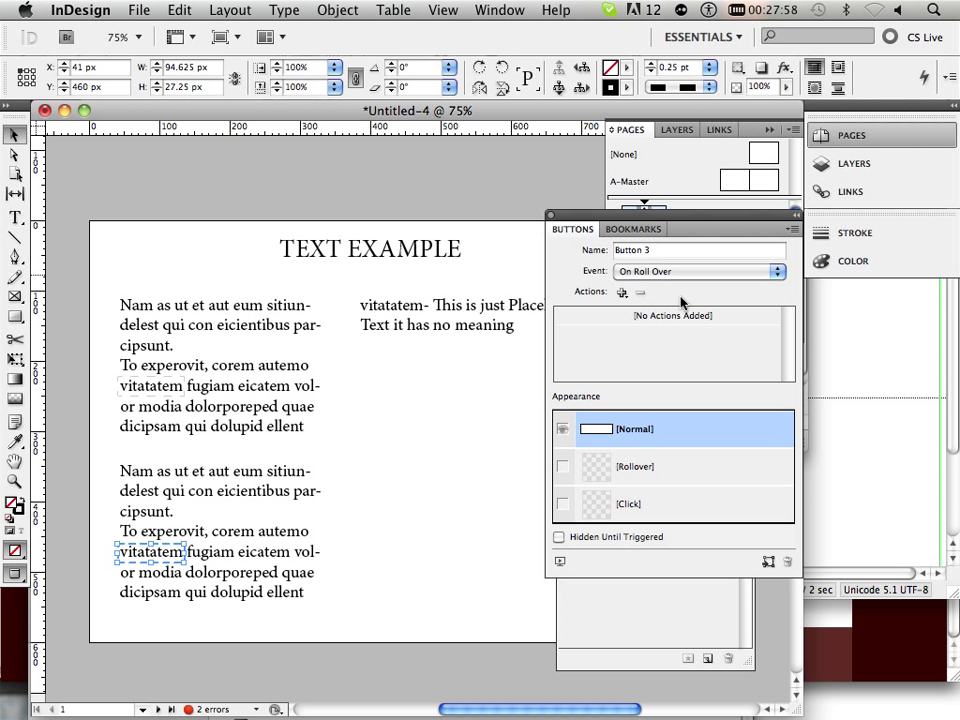
Try the On Click and On Release events, then delete the Show/Hide Buttons action
left_click(622, 293)
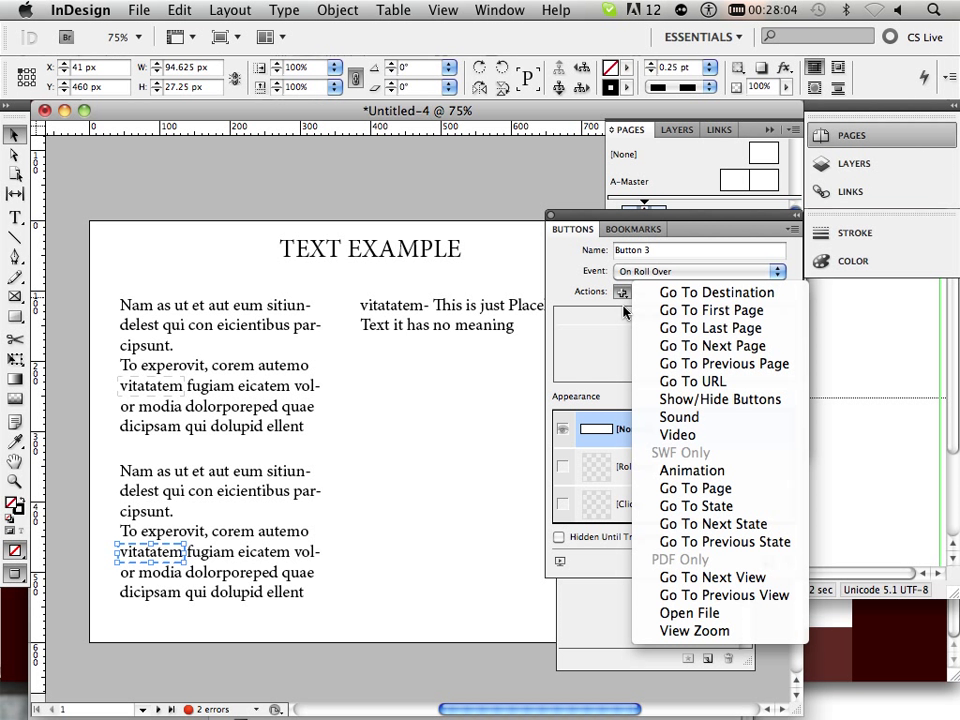
left_click(633, 287)
left_click(625, 271)
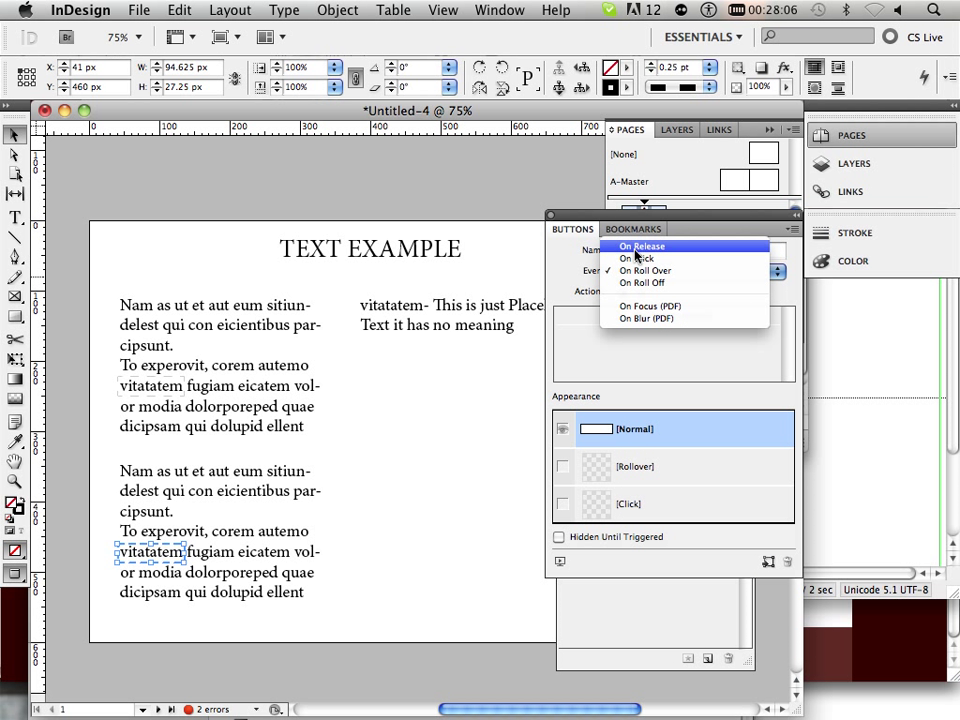
left_click(636, 258)
left_click(634, 271)
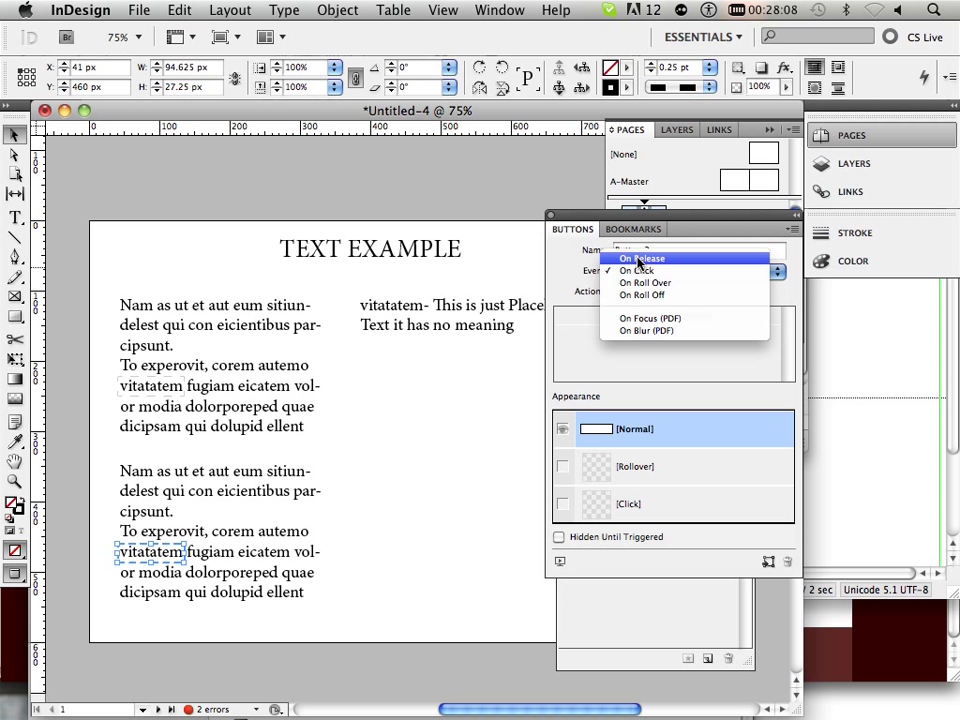
left_click(637, 255)
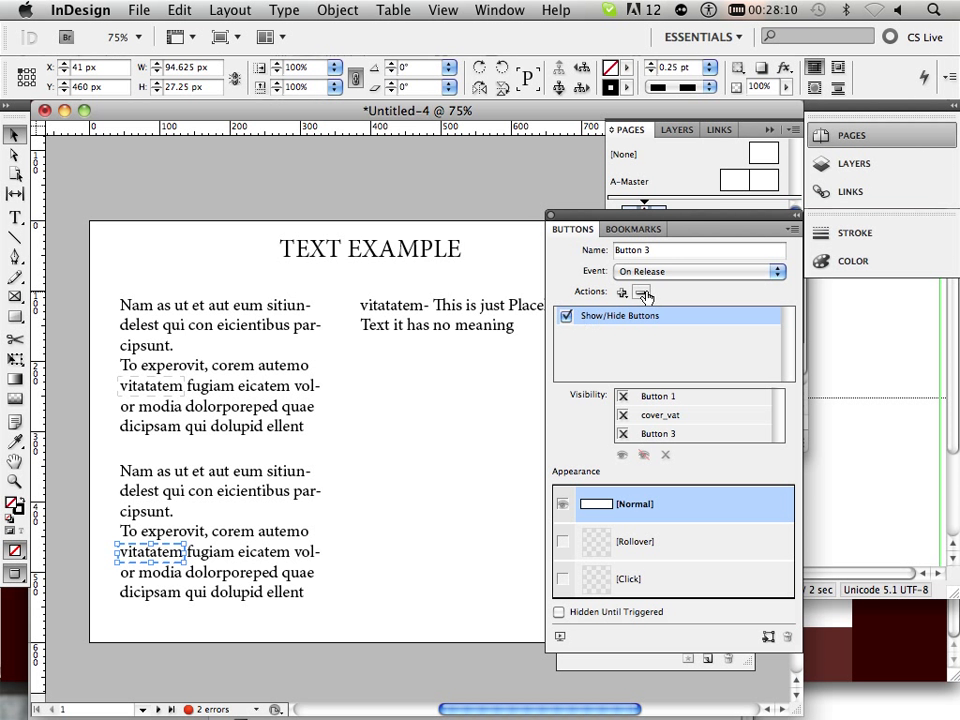
left_click(640, 292)
left_click(640, 242)
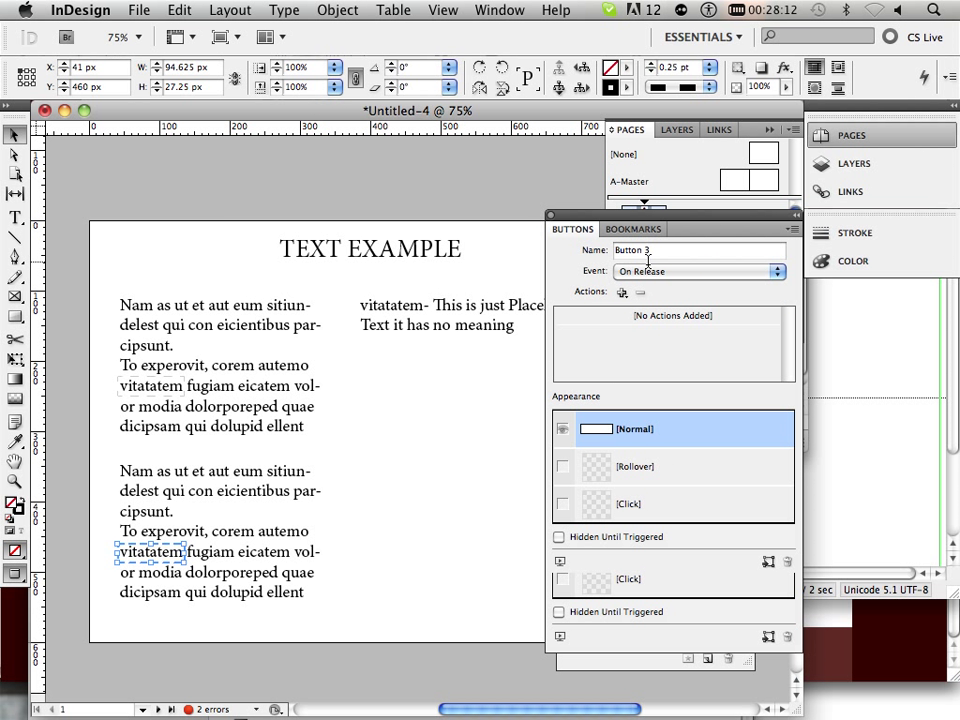
left_click(660, 271)
Give the vitatatem button an On Roll Over Show/Hide Buttons action
left_click(660, 296)
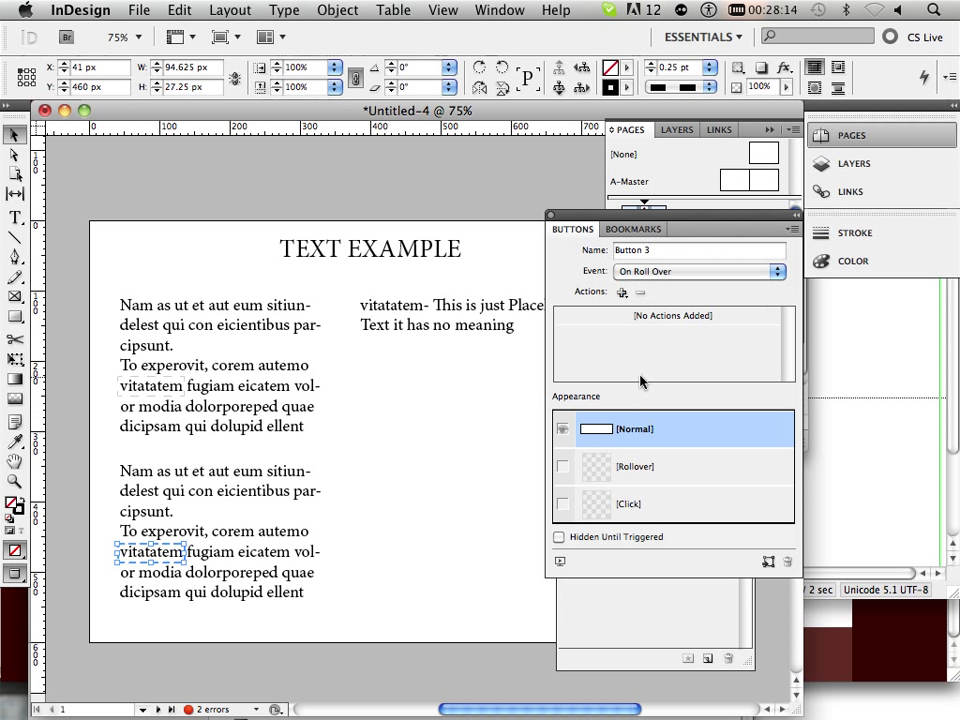
left_click(622, 292)
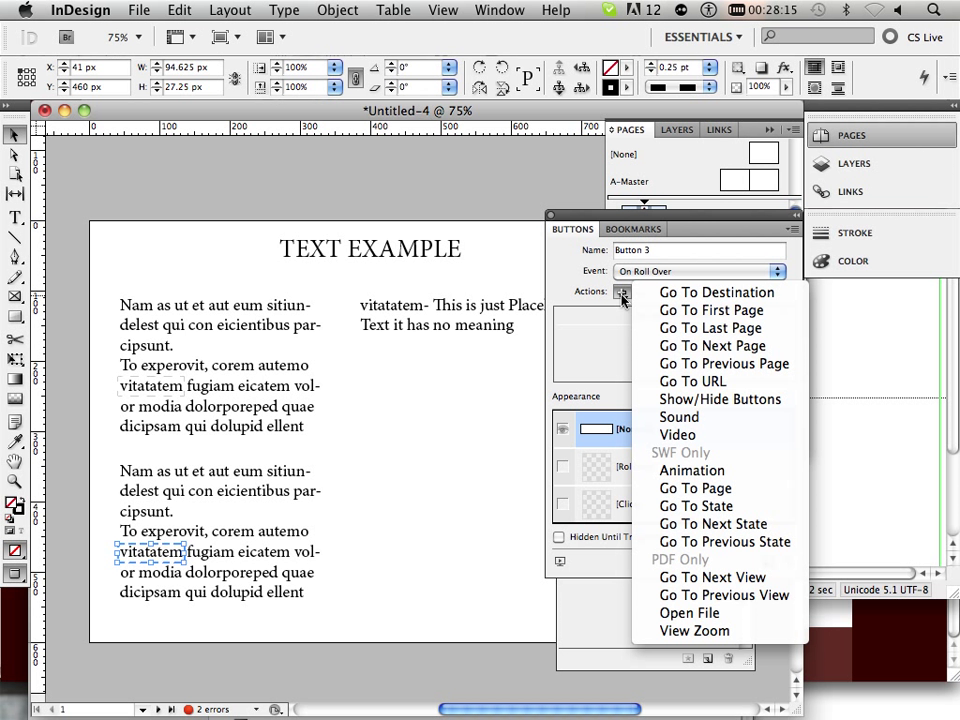
left_click(674, 397)
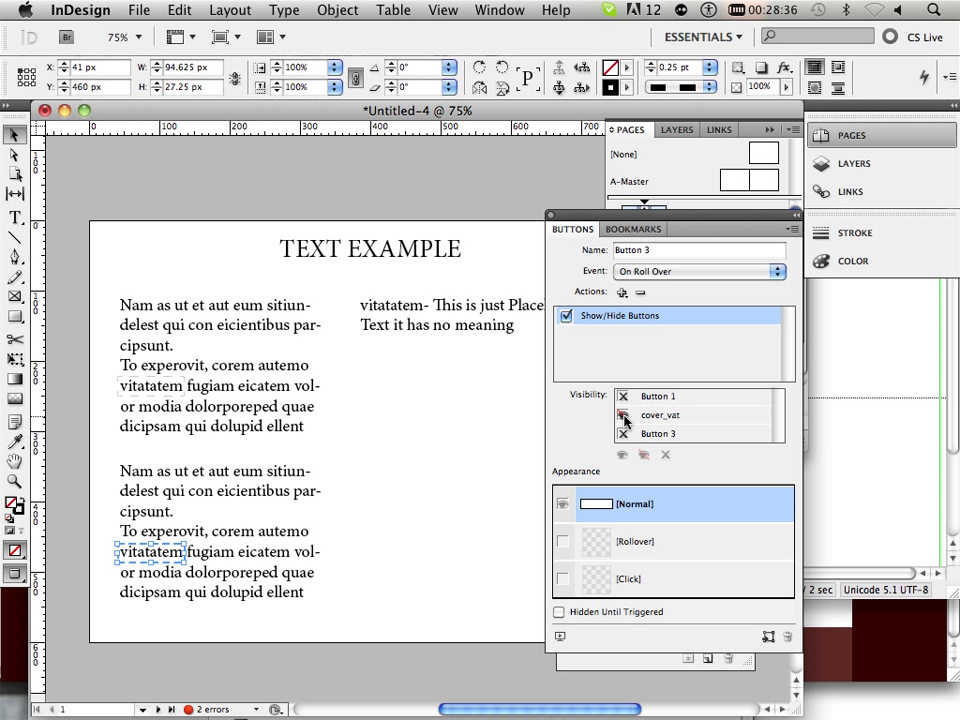
Add an On Roll Off Show/Hide Buttons action that makes cover_vat visible again
left_click(687, 273)
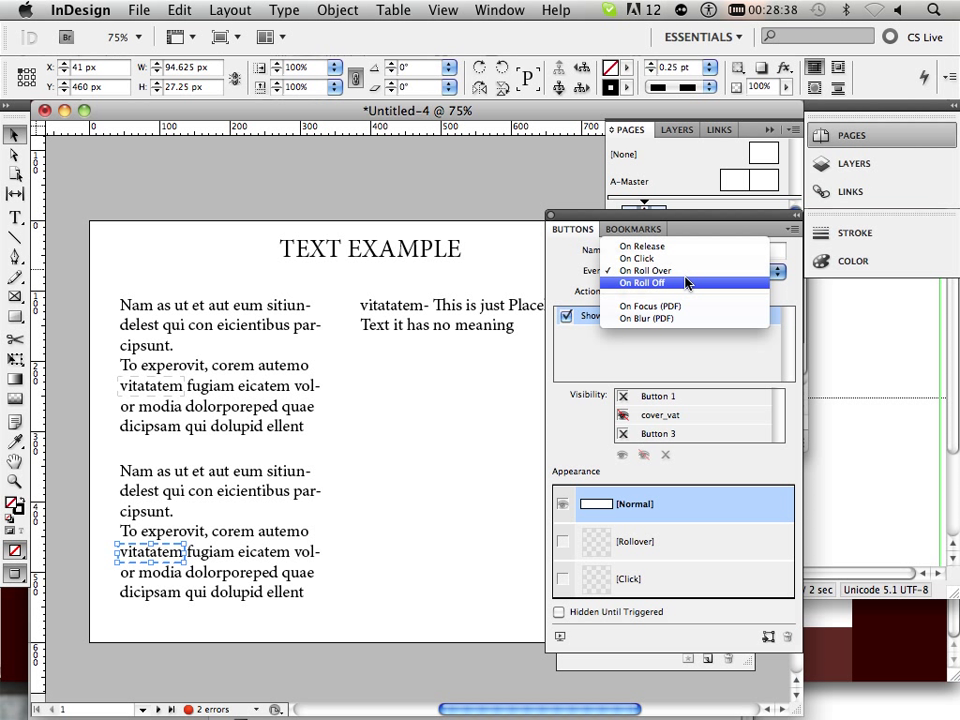
left_click(687, 283)
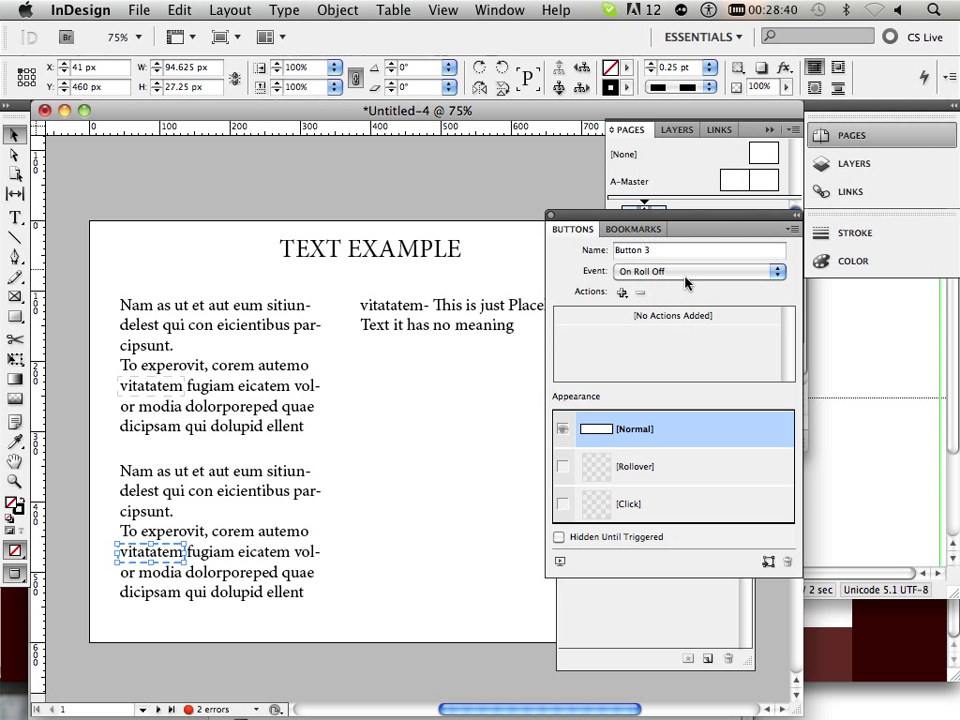
left_click(621, 293)
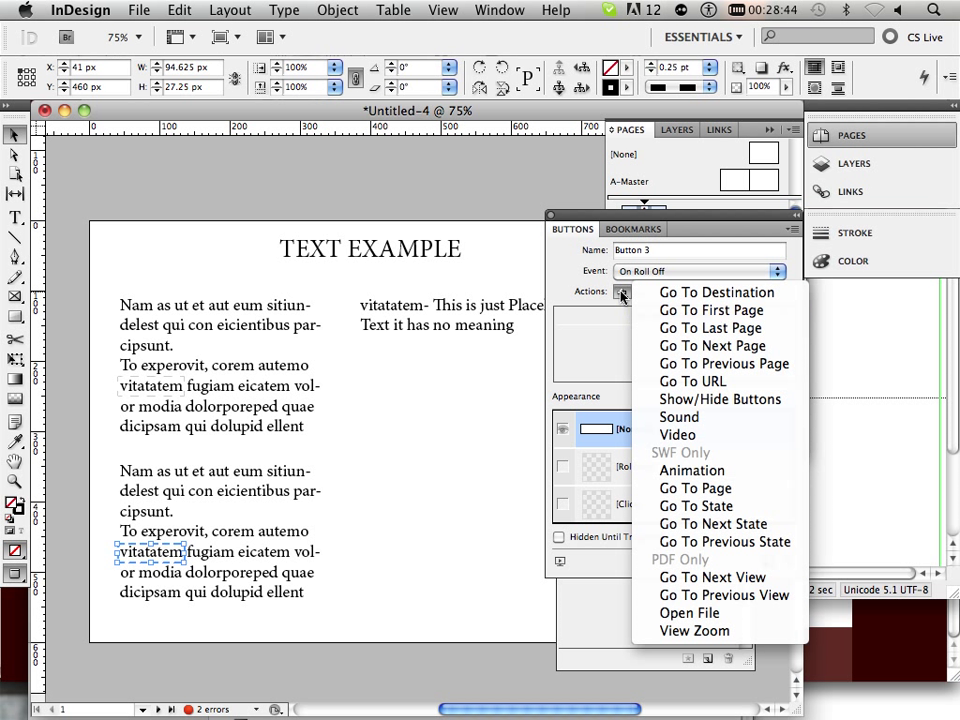
left_click(672, 399)
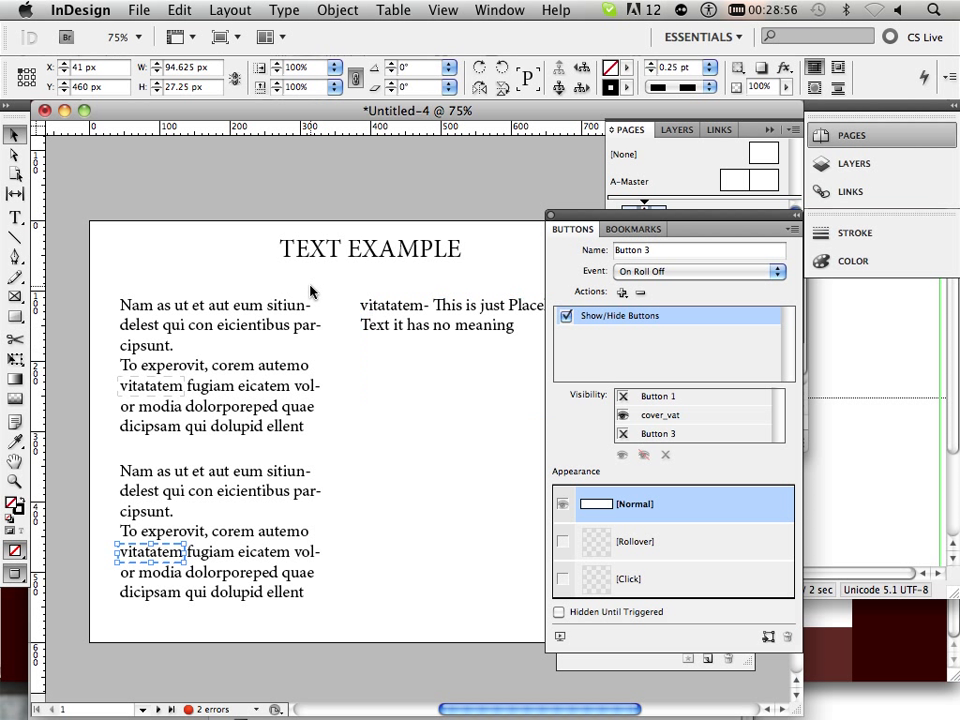
Type an 'SWF Example' heading in a new text frame below the title
left_click(188, 259)
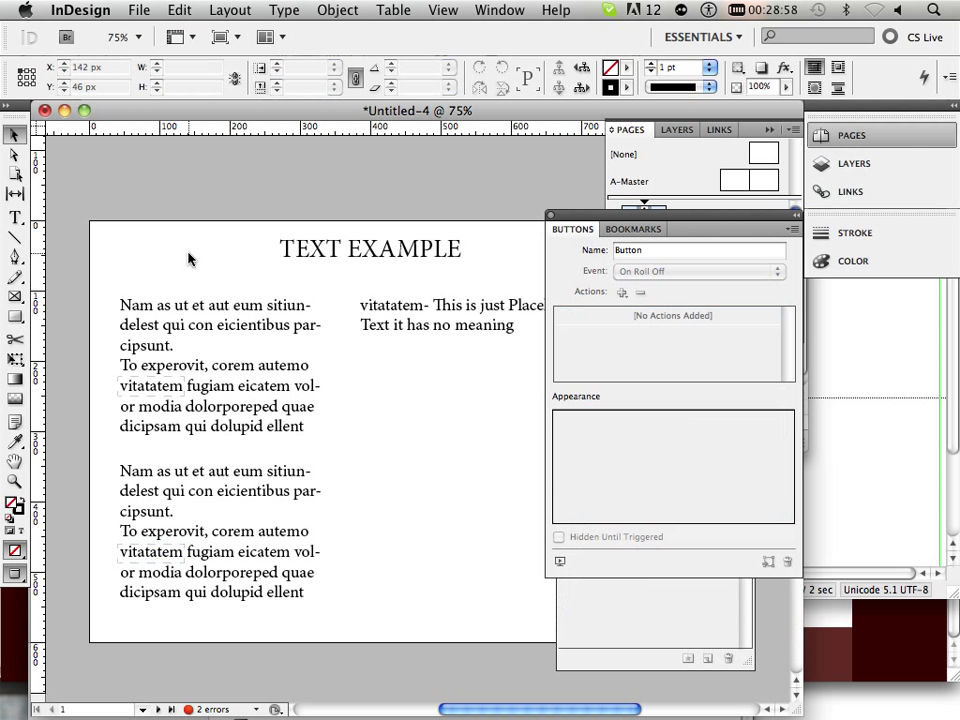
left_click(18, 220)
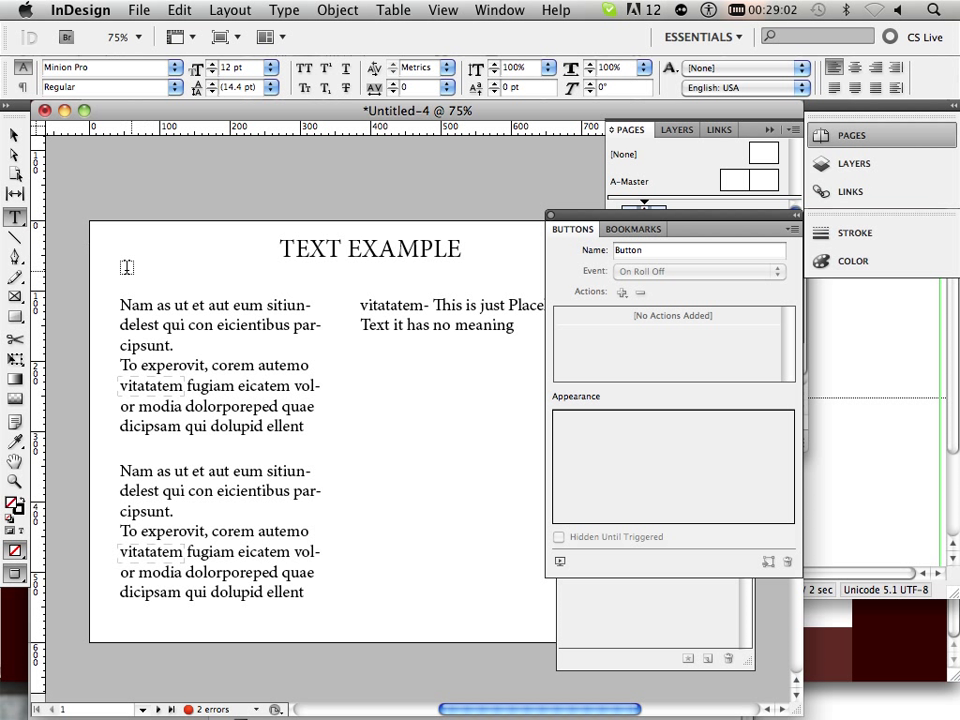
left_click_drag(116, 258, 265, 286)
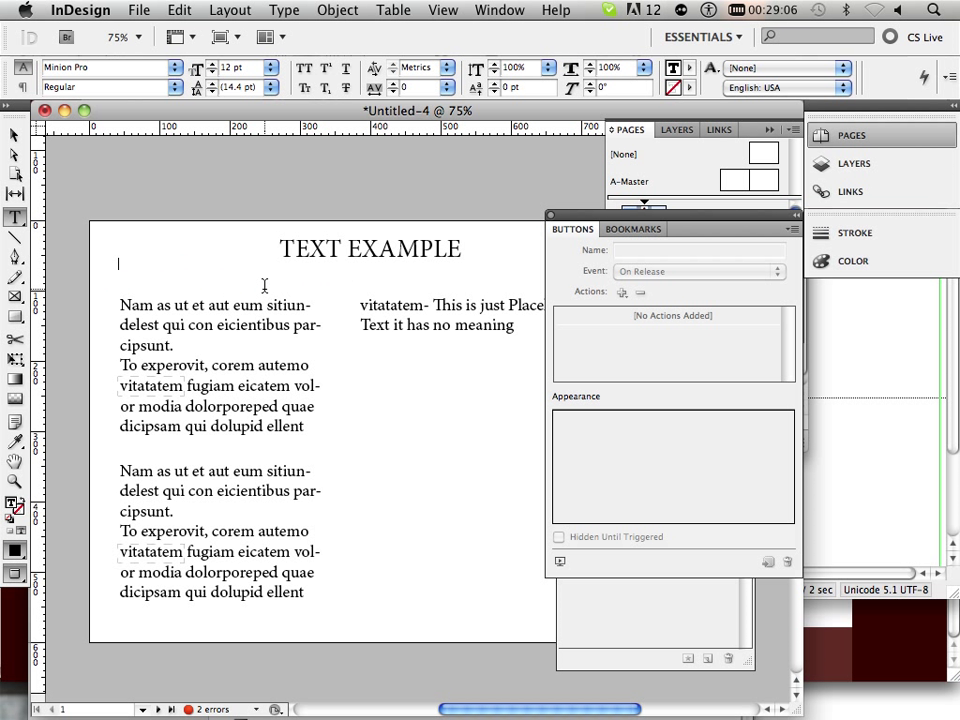
type("wsw")
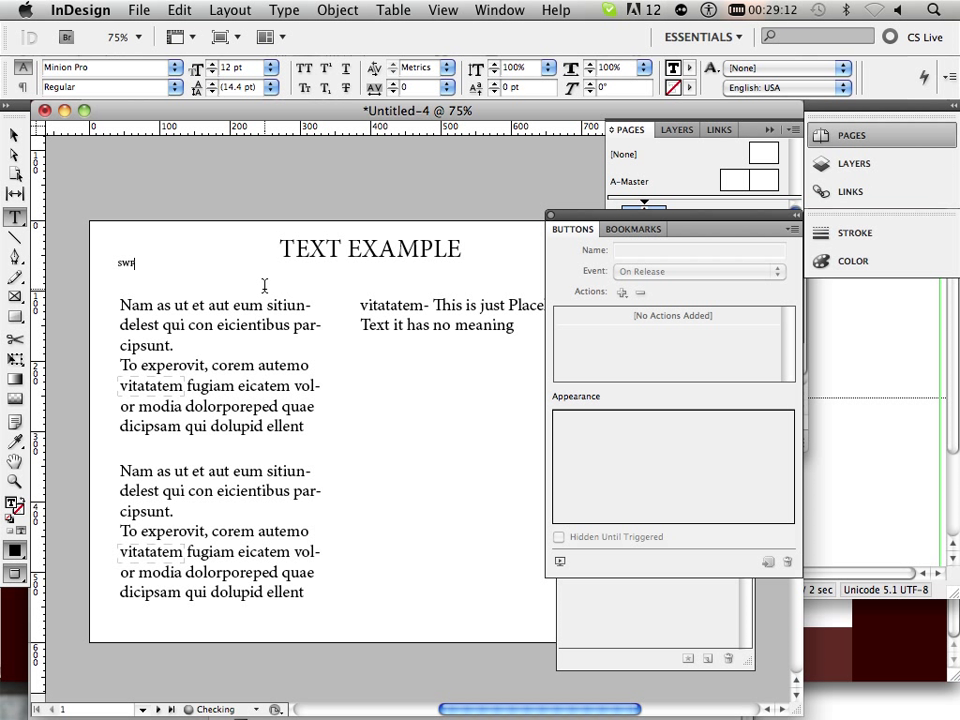
type("f i")
Set the heading to 24 pt and place a copy above the lower paragraph
left_click_drag(167, 264, 80, 240)
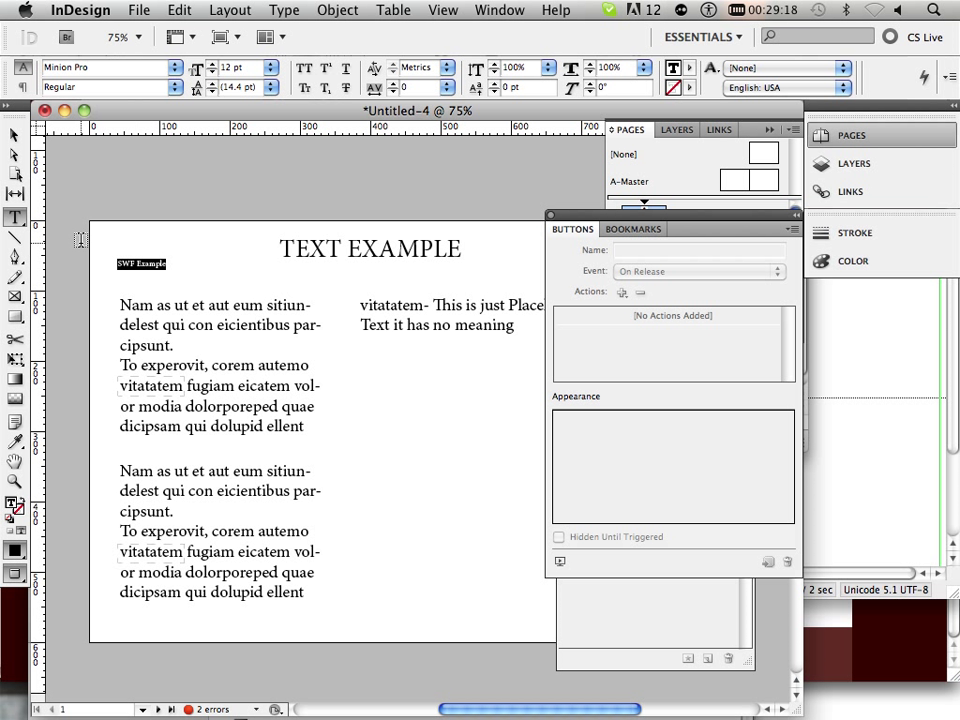
left_click(271, 67)
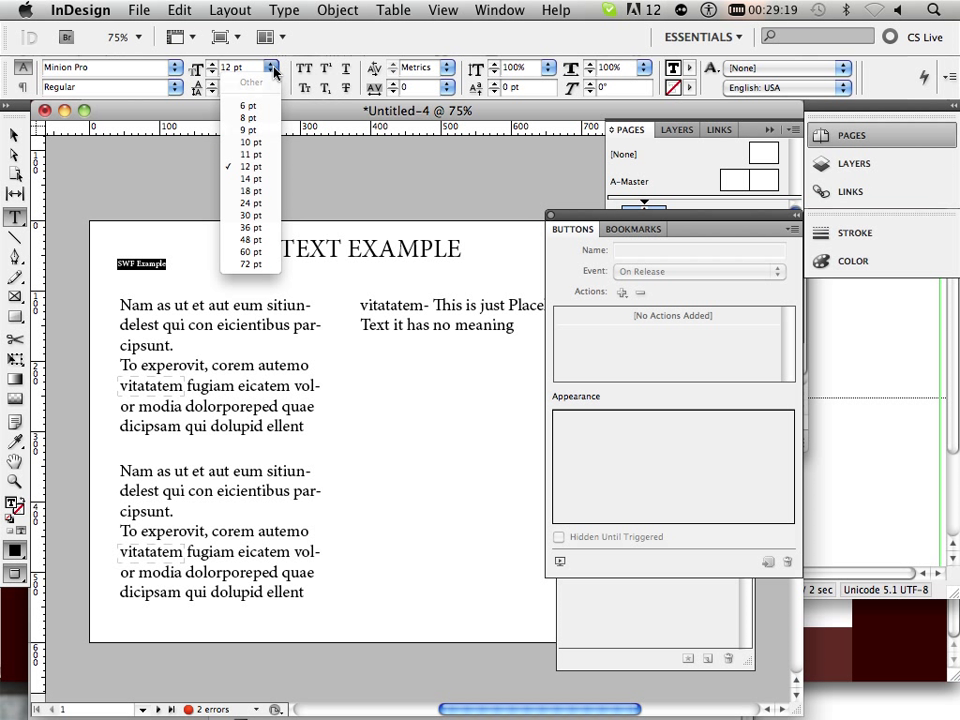
left_click(254, 205)
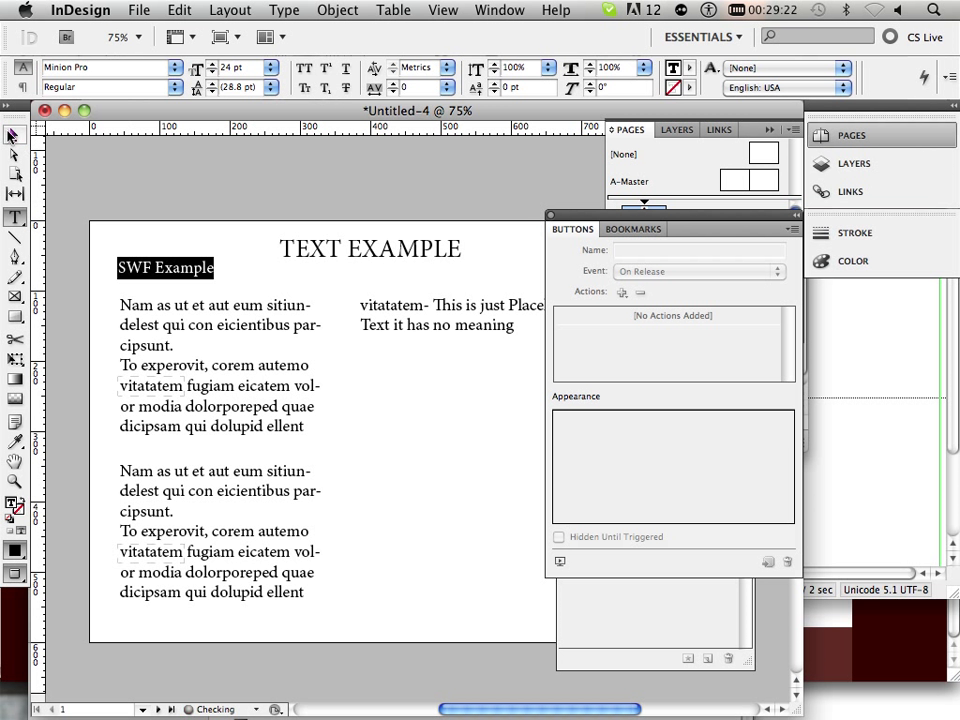
left_click(14, 134)
left_click_drag(157, 274, 157, 451)
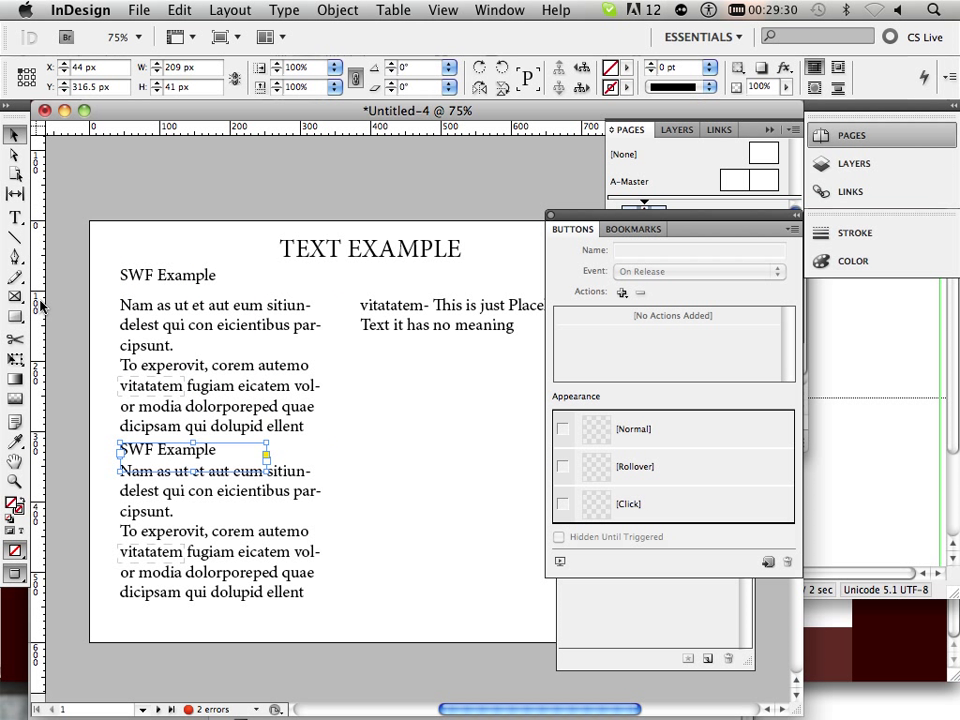
Change the copied heading to 'PDF Example' and nudge the PDF section down slightly
left_click(15, 217)
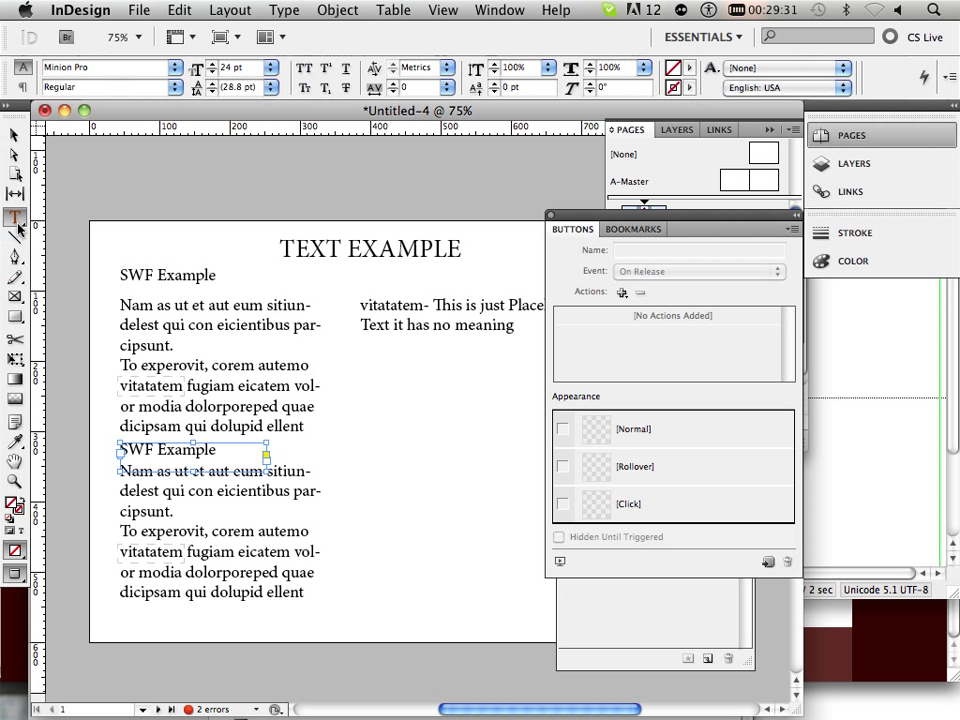
double_click(114, 449)
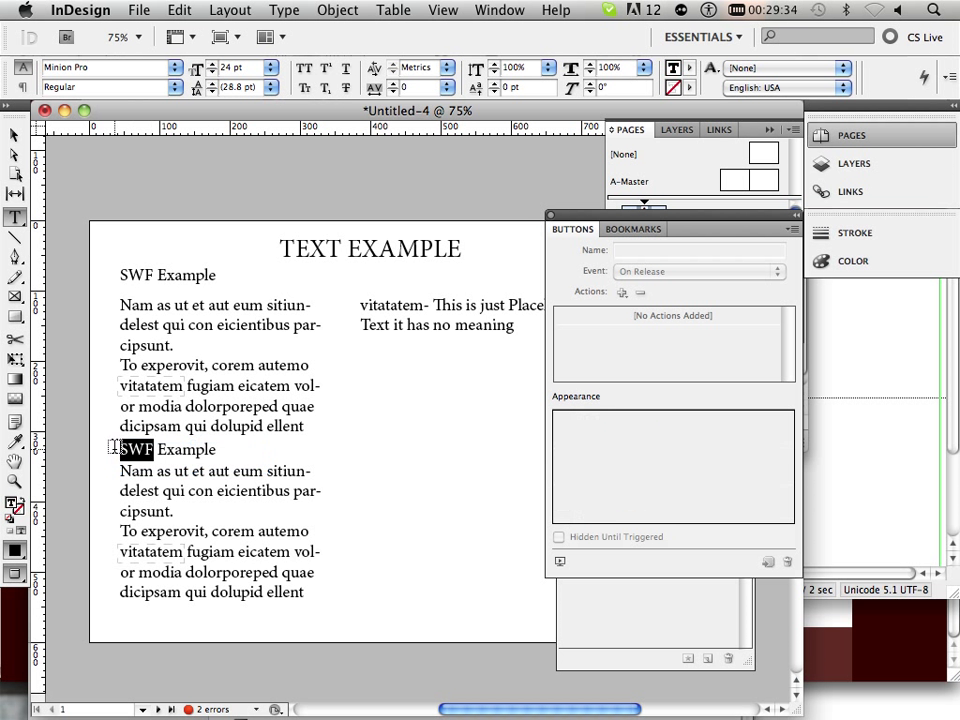
type("PDF")
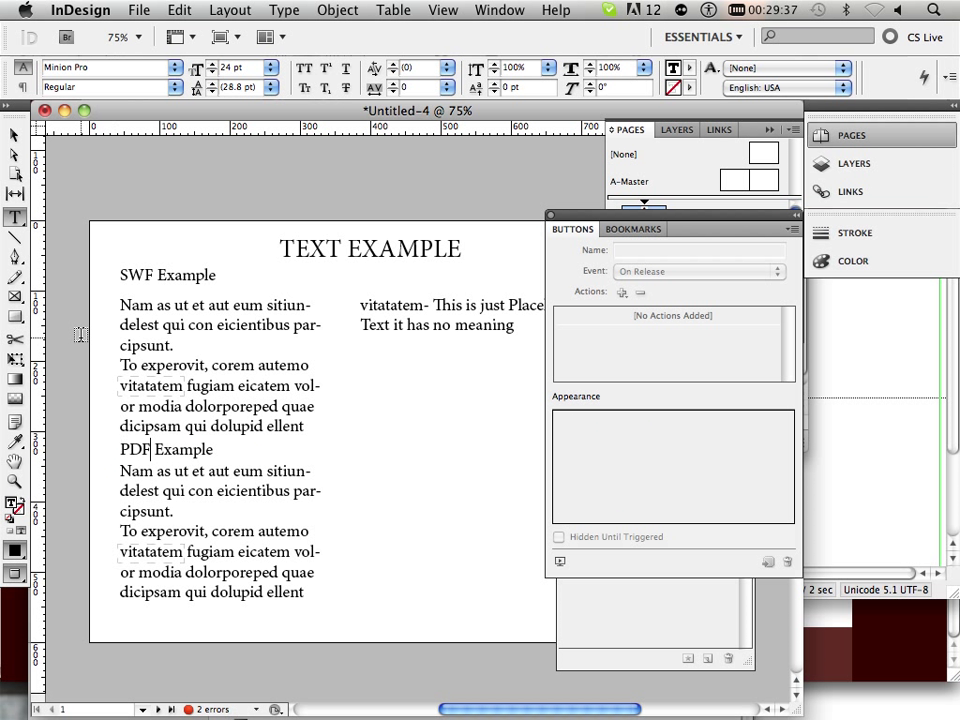
left_click(14, 134)
left_click_drag(333, 624, 101, 450)
key("Down")
key("Down")
key("Down")
key("Down")
key("Down")
key("Down")
key("Down")
key("Down")
key("Down")
key("Down")
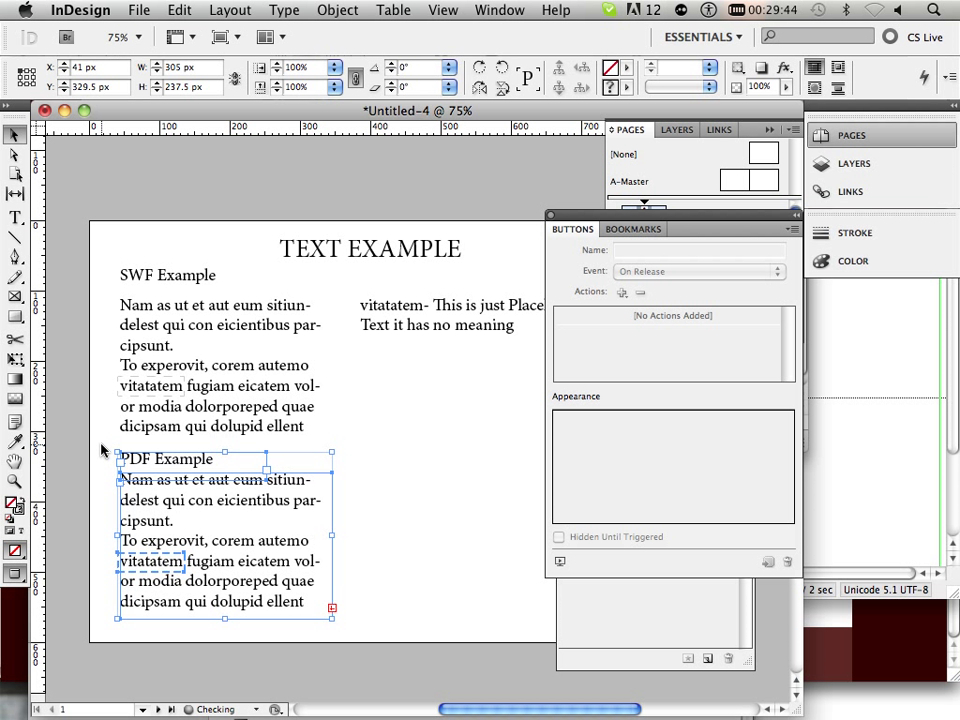
Paste a copy of the definition text and move the cover button over it
left_click(424, 507)
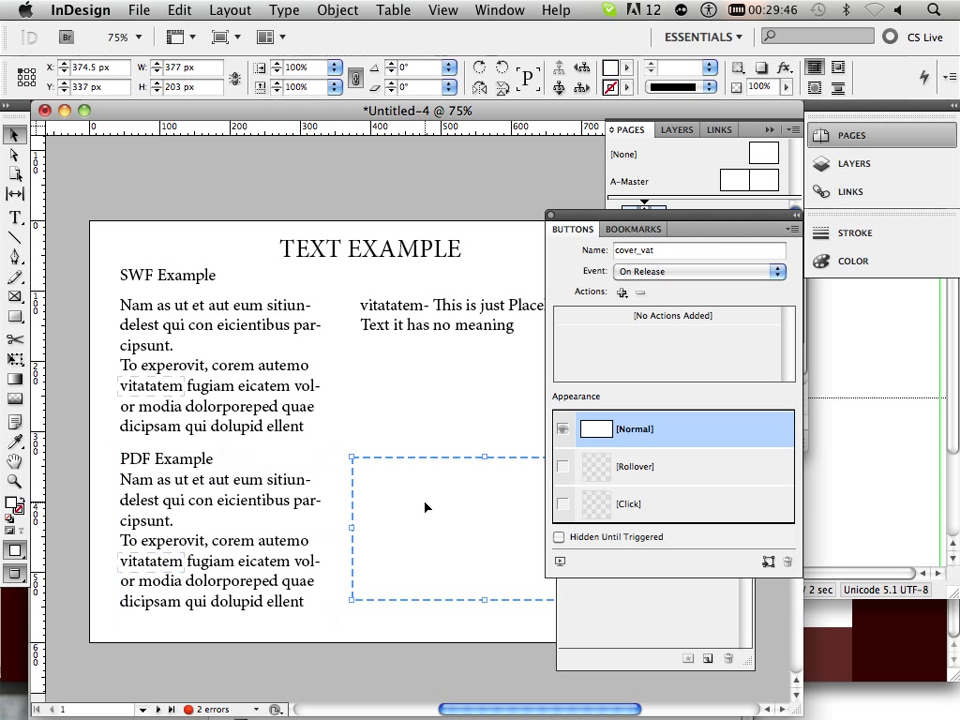
key("super+z")
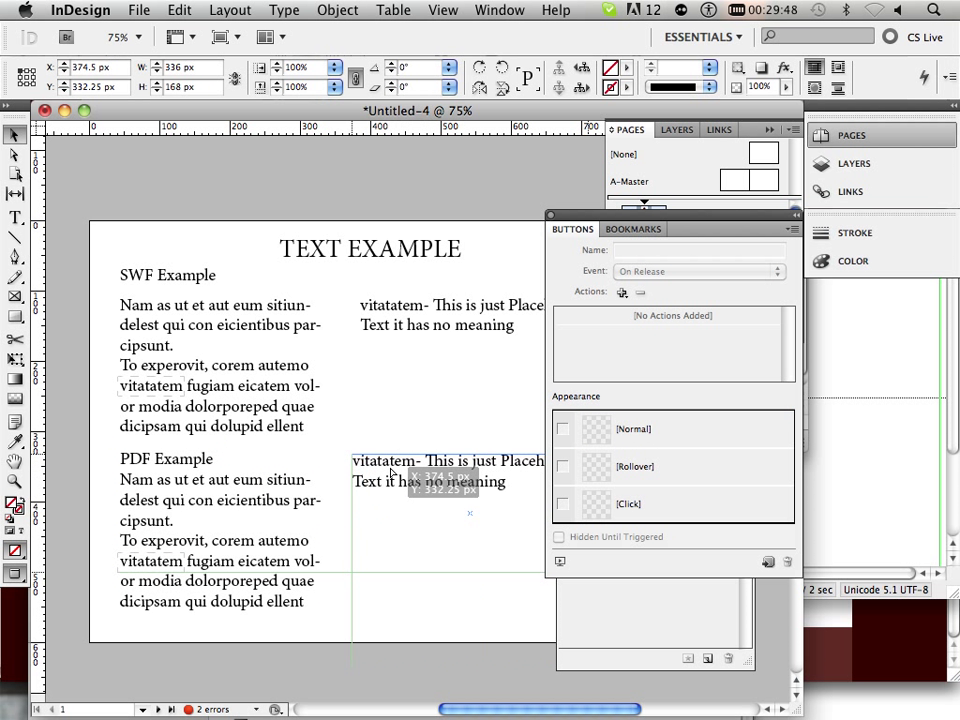
left_click_drag(392, 474, 395, 490)
left_click(396, 615)
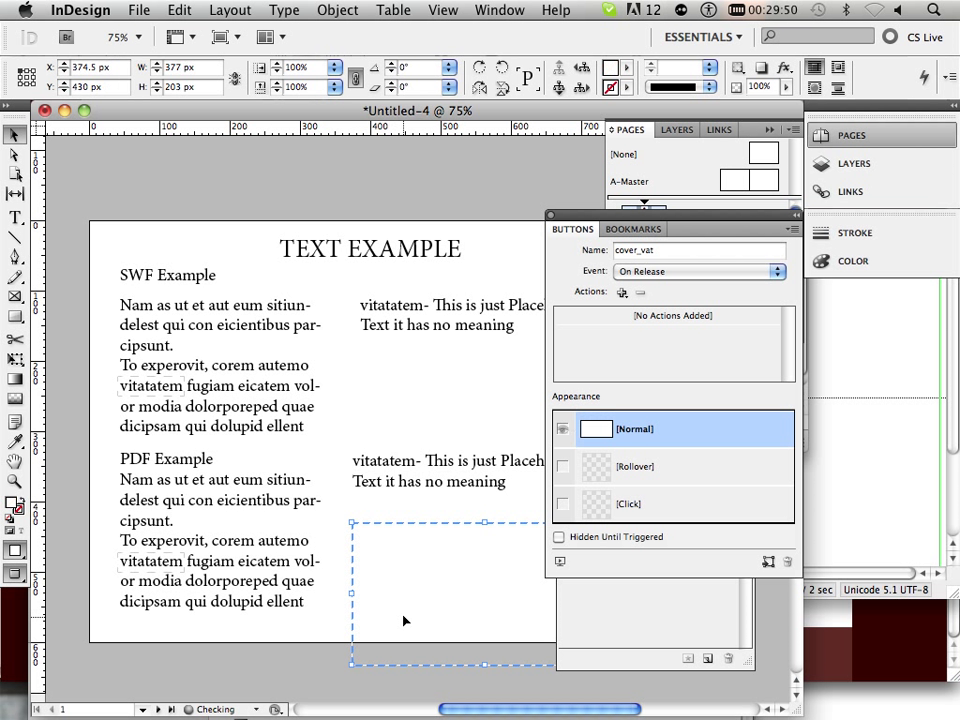
left_click_drag(403, 621, 396, 551)
left_click(349, 632)
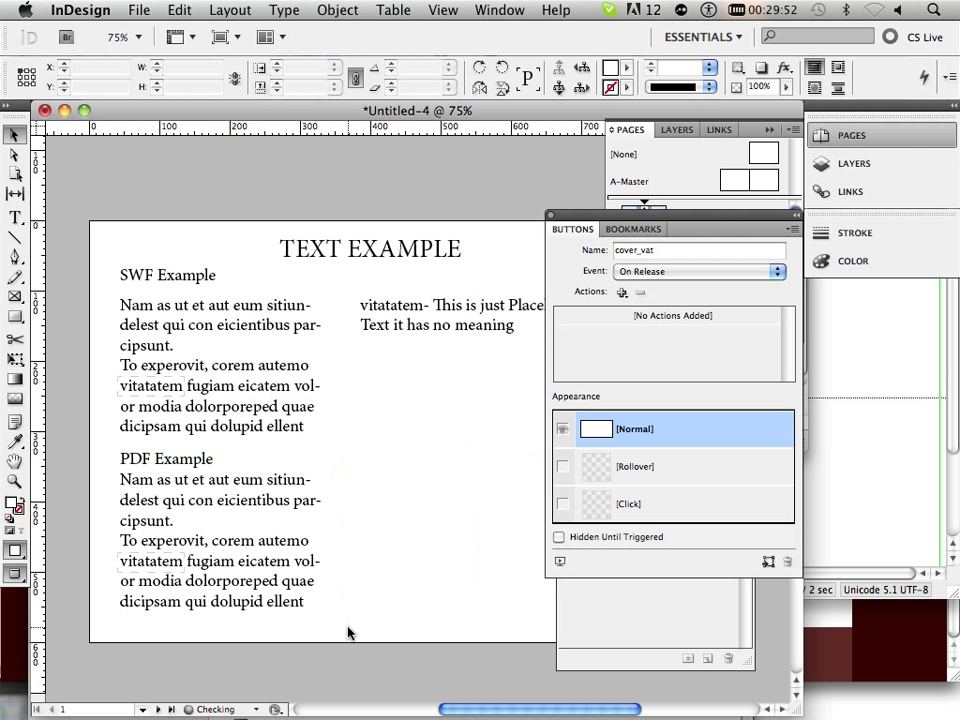
left_click(313, 508)
left_click(216, 426)
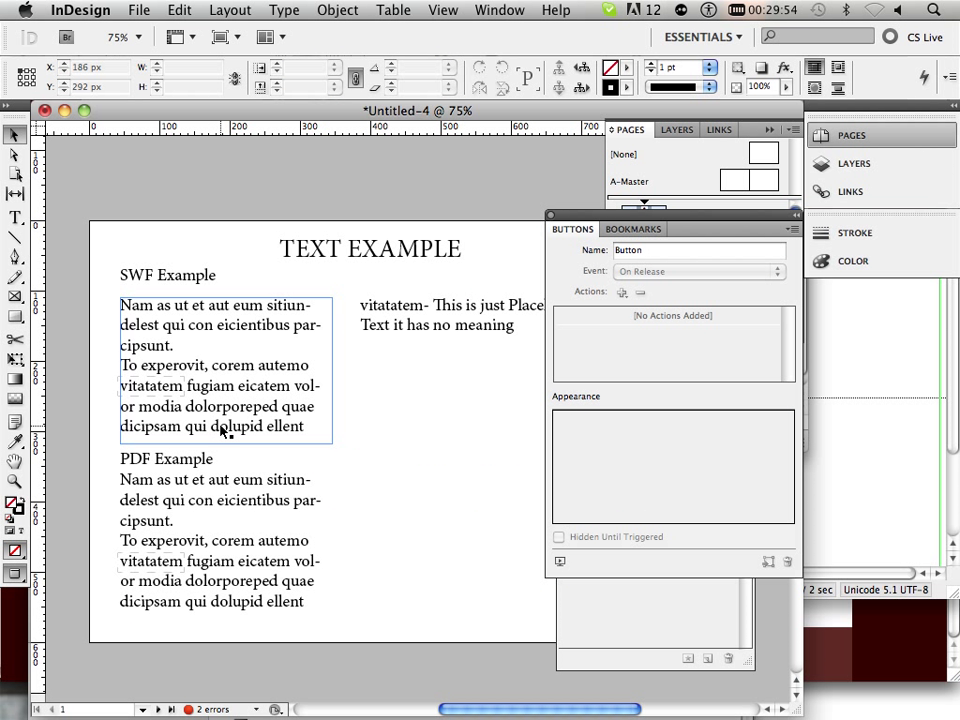
Preview the page, hover vitatatem to reveal its definition, and move the Preview to the lower right
left_click(506, 527)
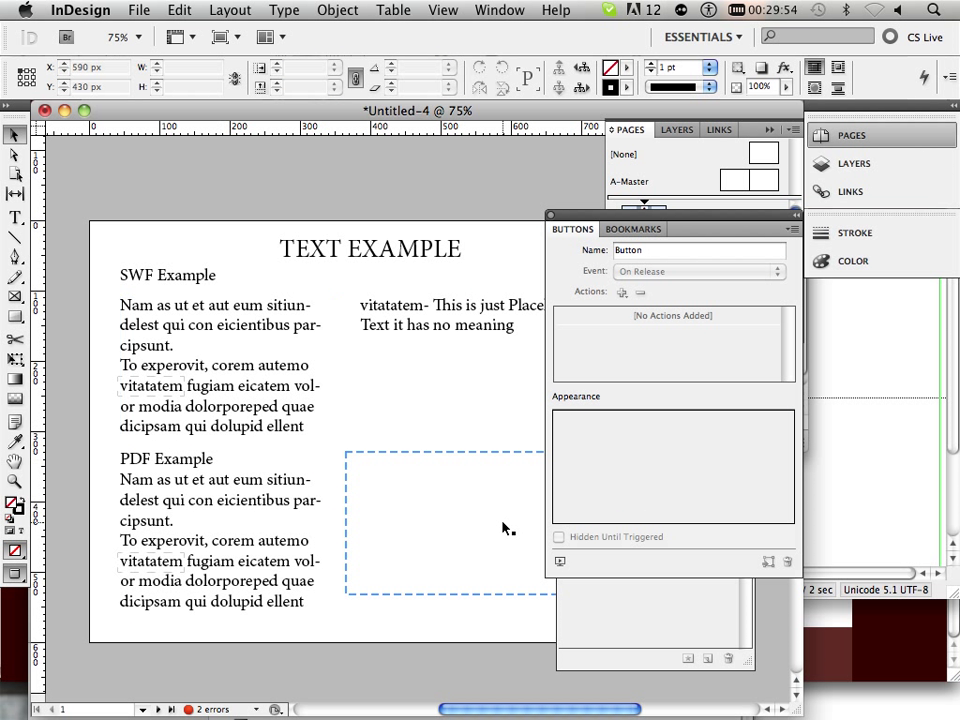
left_click(561, 564)
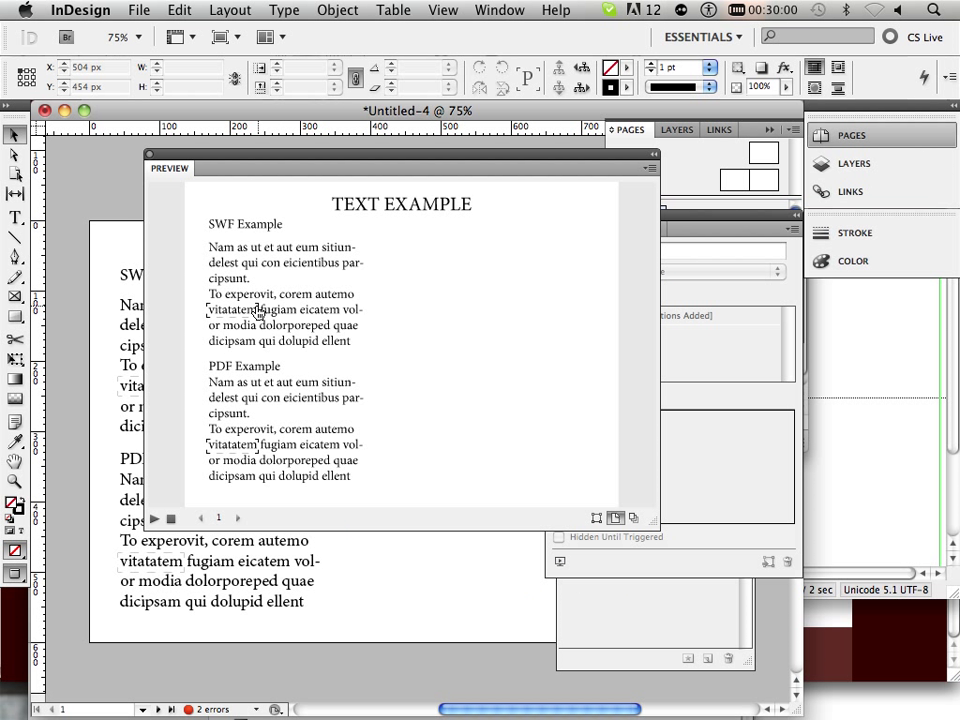
mouse_move(246, 457)
left_click_drag(455, 161, 831, 429)
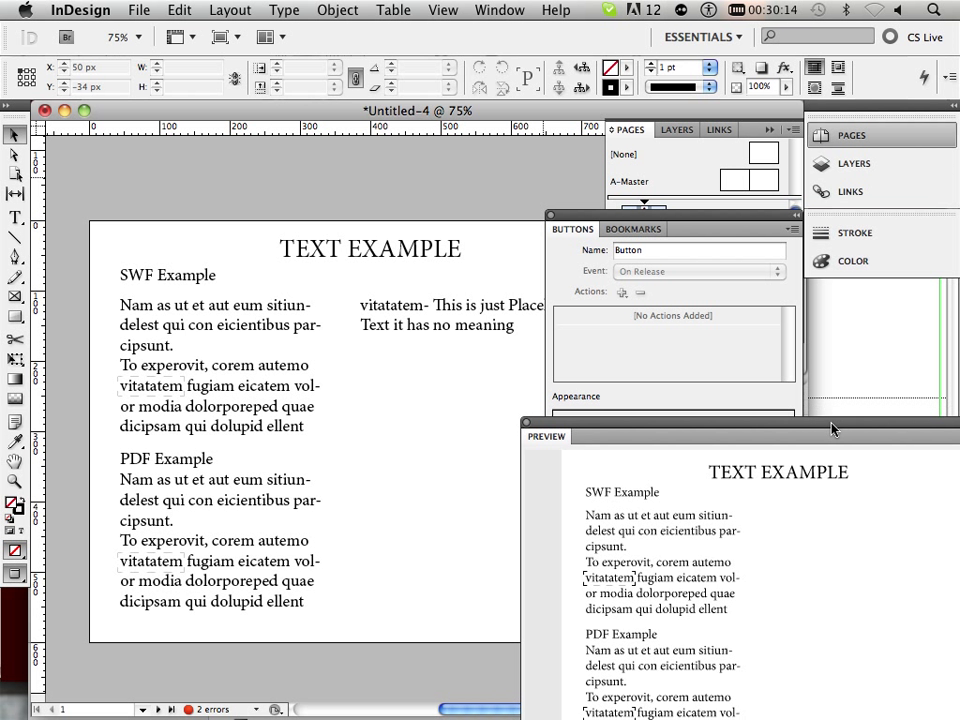